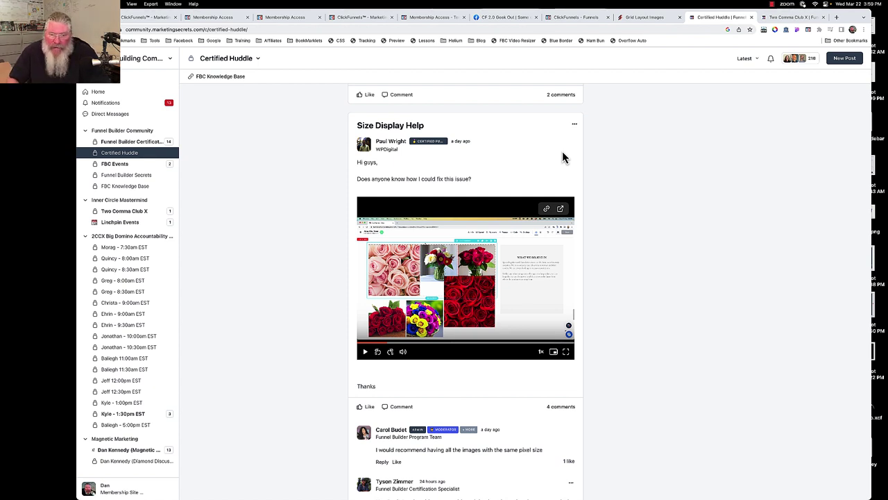
# Step: Examine the misaligned image grid in the Size Display Help video full screen at several points between 0:36 and 0:56
pyautogui.click(566, 355)
pyautogui.click(566, 356)
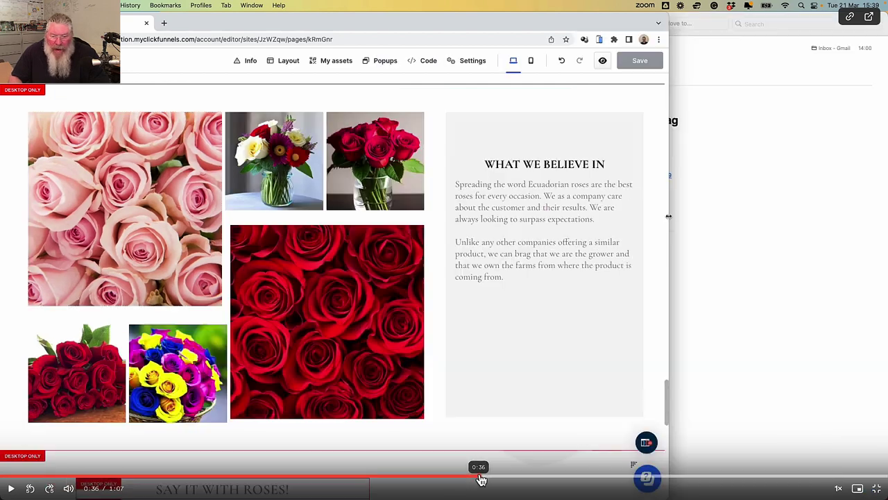
pyautogui.click(478, 477)
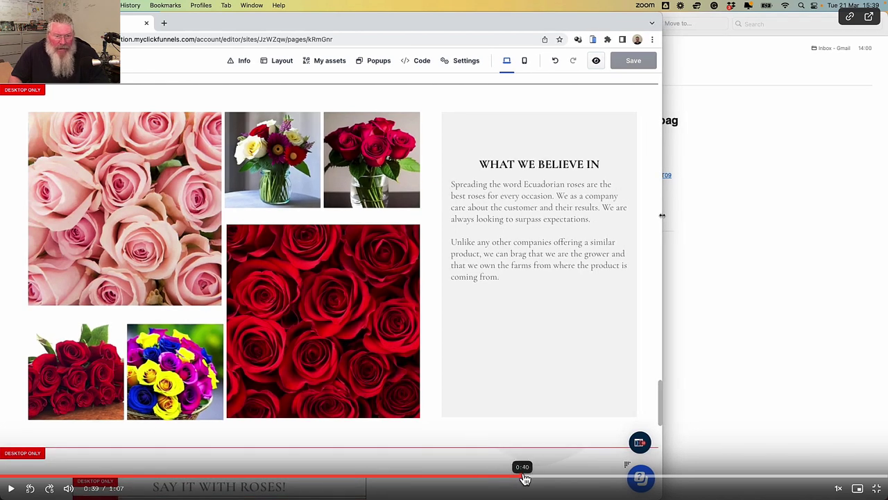
pyautogui.click(591, 477)
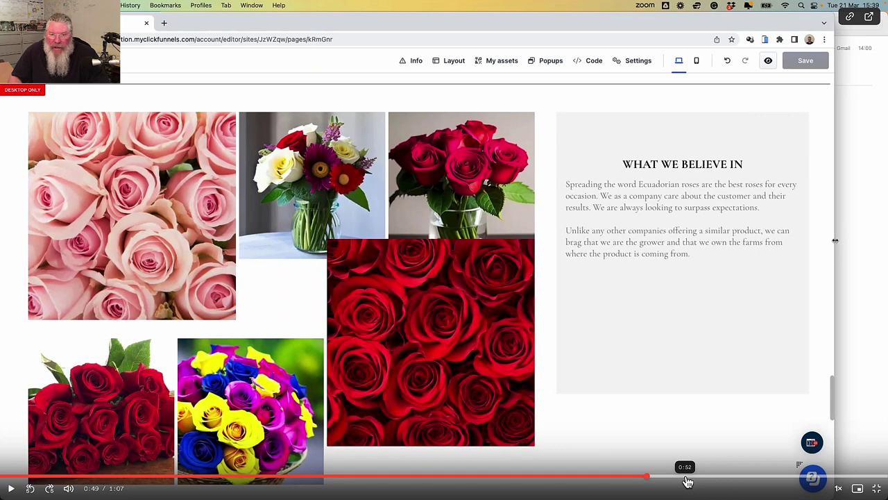
pyautogui.click(688, 479)
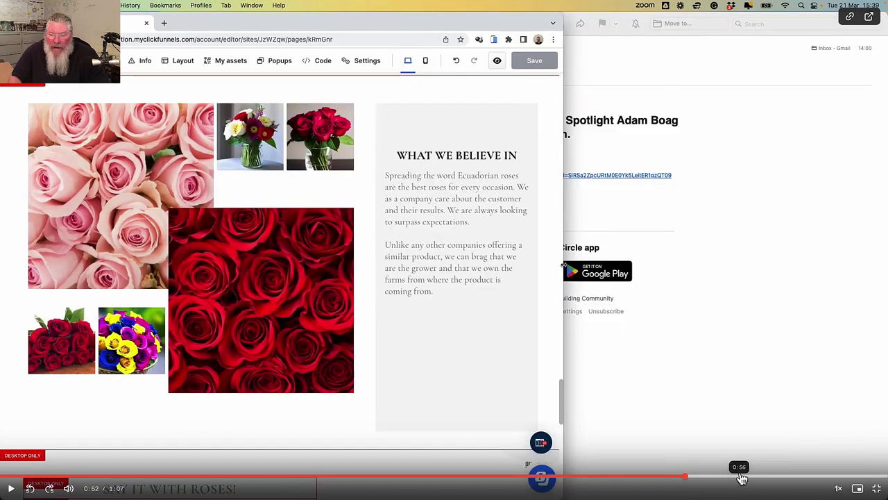
pyautogui.click(741, 478)
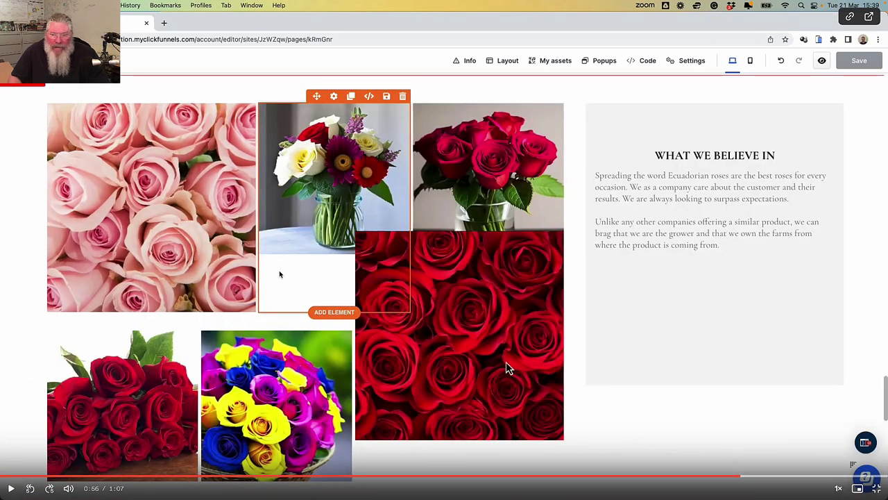
pyautogui.click(716, 477)
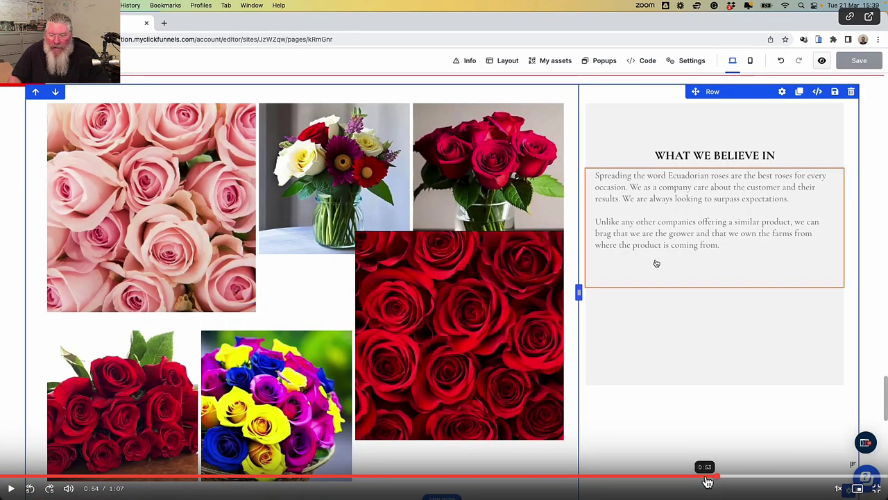
pyautogui.click(691, 478)
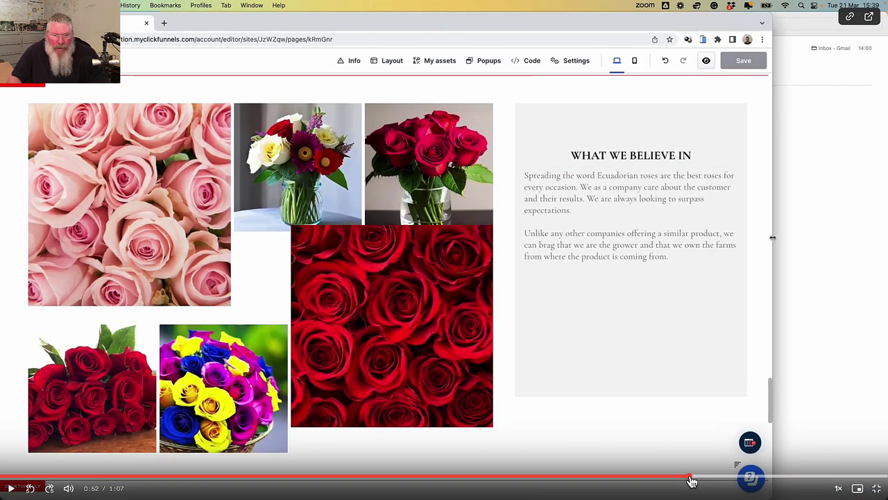
pyautogui.click(677, 478)
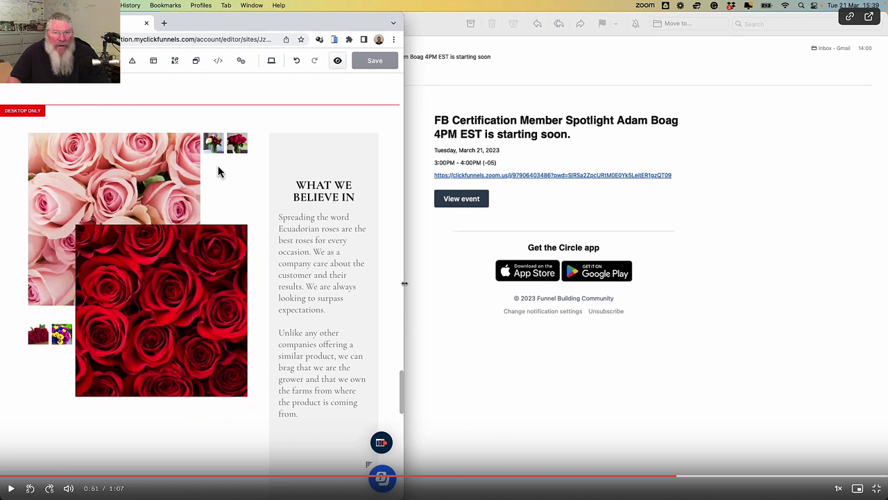
pyautogui.click(878, 489)
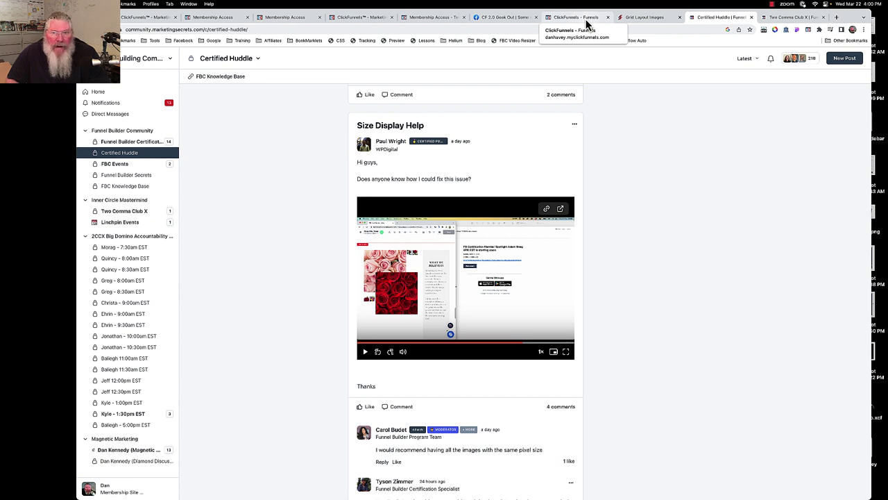
# Step: Switch to the Grid Layout Images page editor, preview the page and return to the editor
pyautogui.click(587, 21)
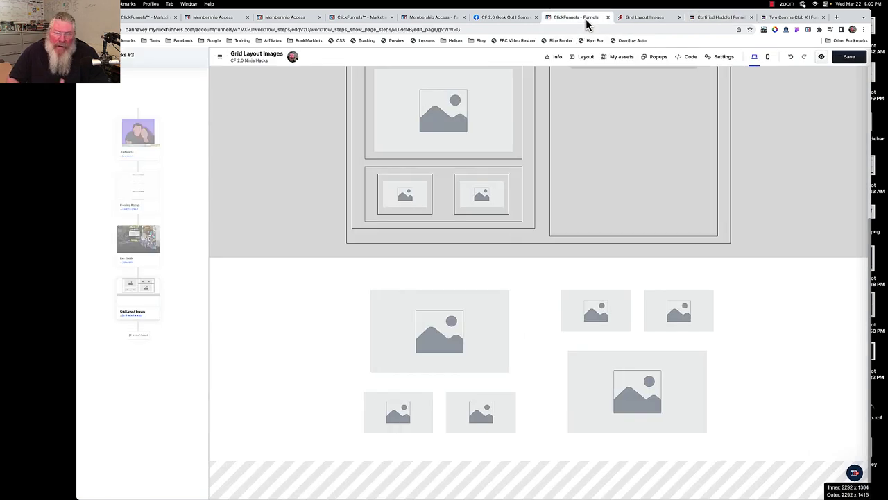
pyautogui.click(578, 283)
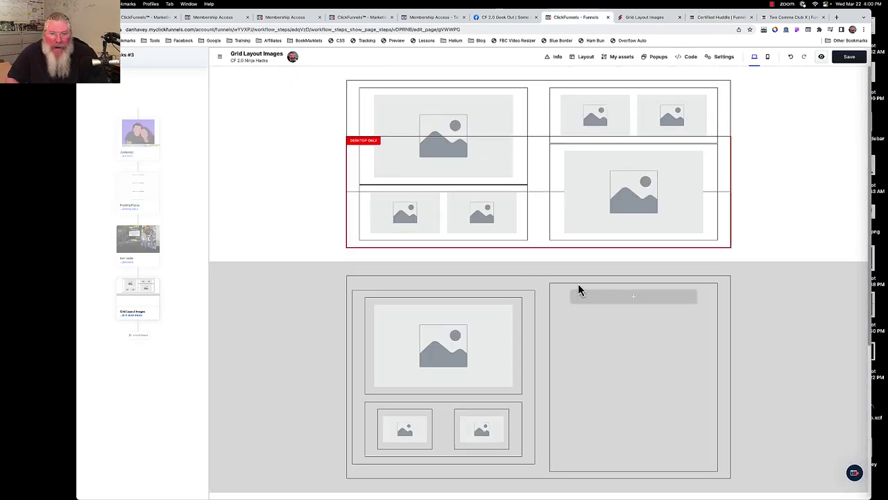
pyautogui.moveTo(469, 212)
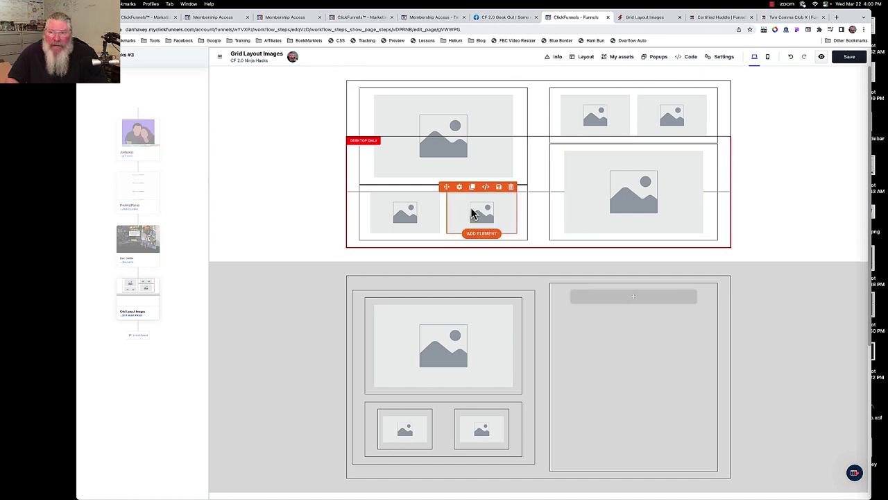
pyautogui.click(820, 56)
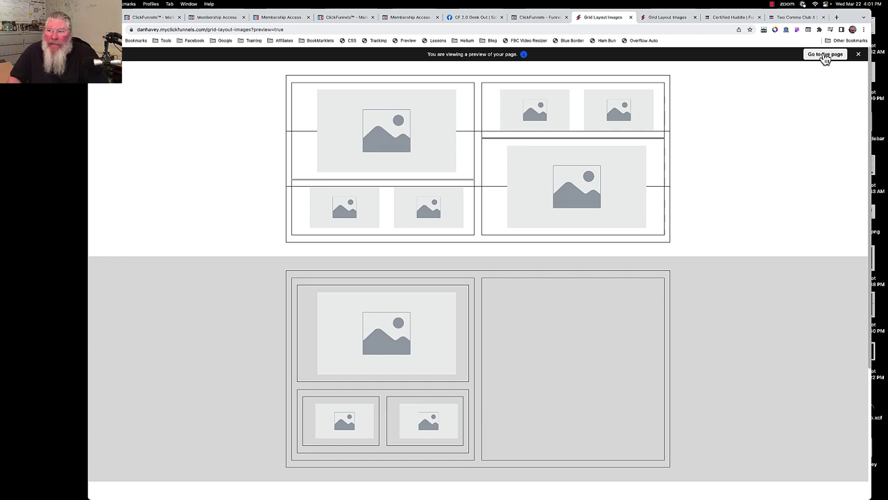
pyautogui.click(535, 20)
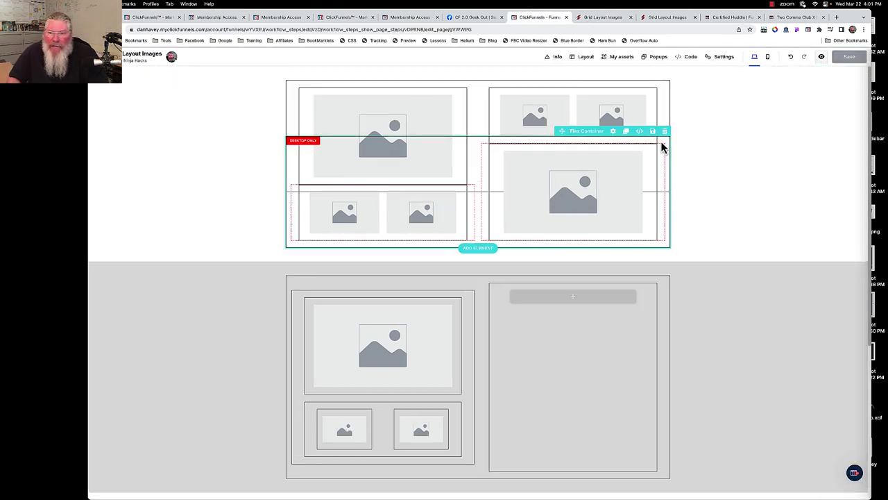
# Step: Set the top margin of the desktop-only flex container to 90 px to separate it from the container above
pyautogui.moveTo(588, 134)
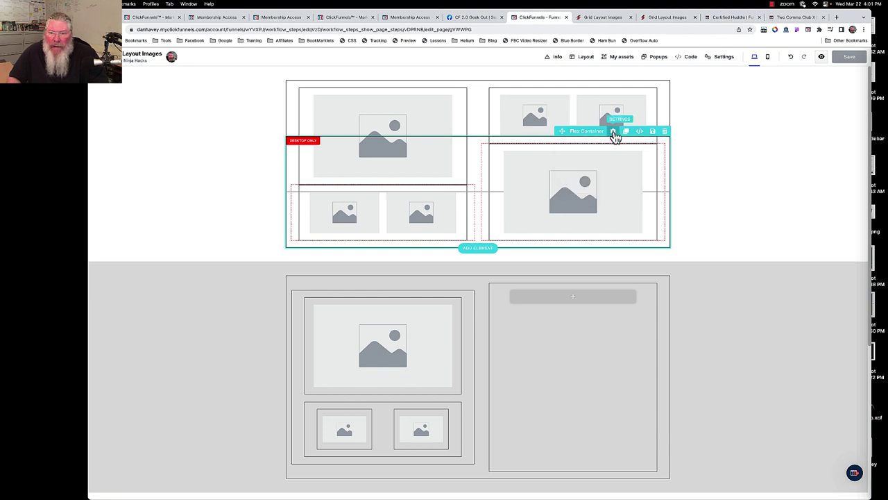
pyautogui.click(613, 133)
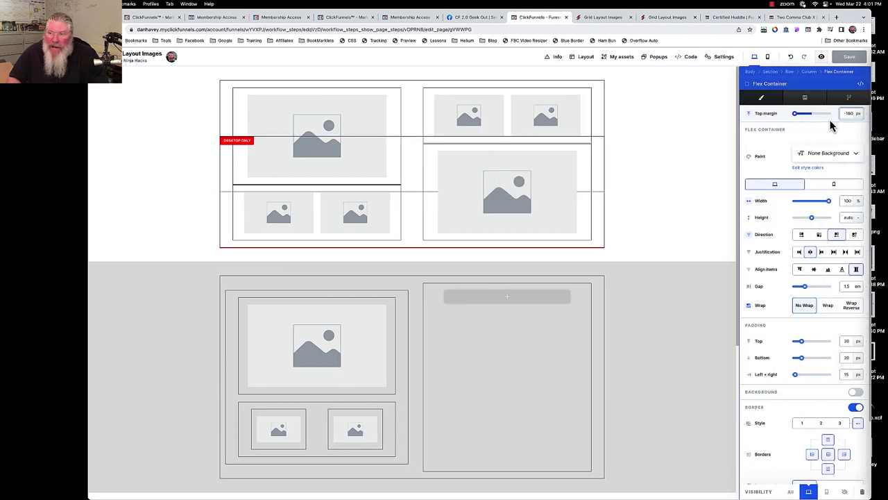
pyautogui.moveTo(797, 119); pyautogui.dragTo(830, 120)
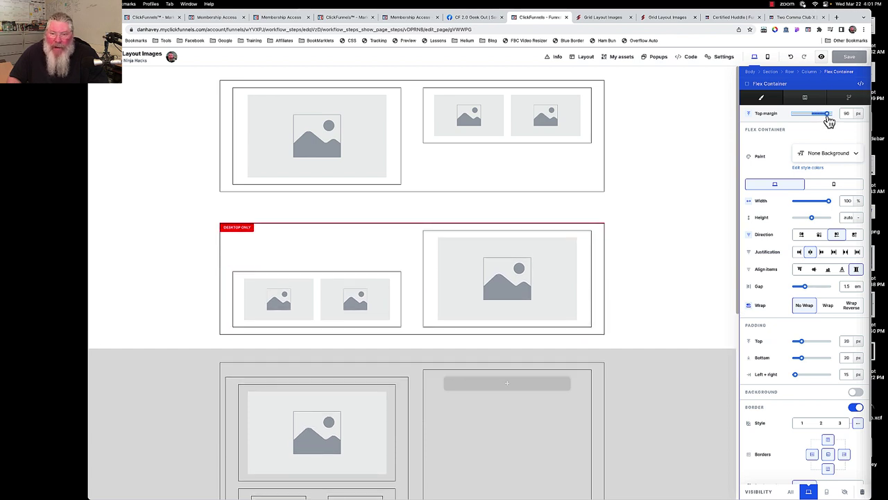
pyautogui.click(659, 135)
pyautogui.moveTo(698, 142)
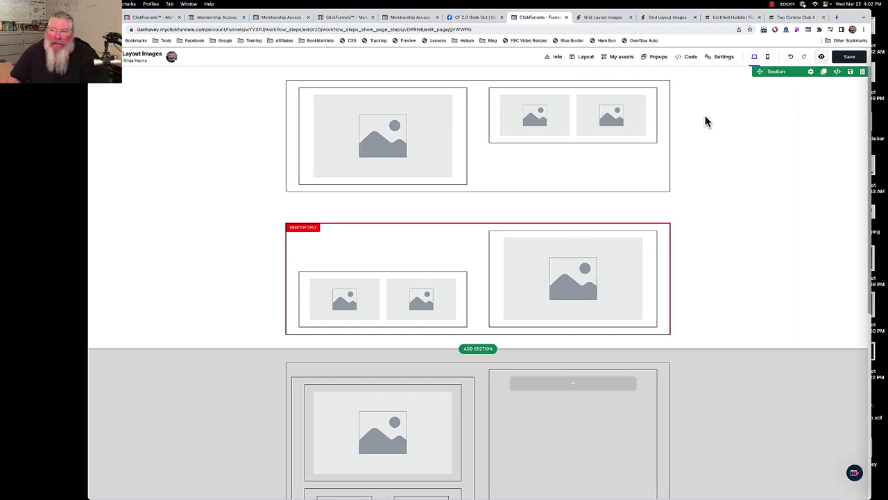
pyautogui.moveTo(678, 82)
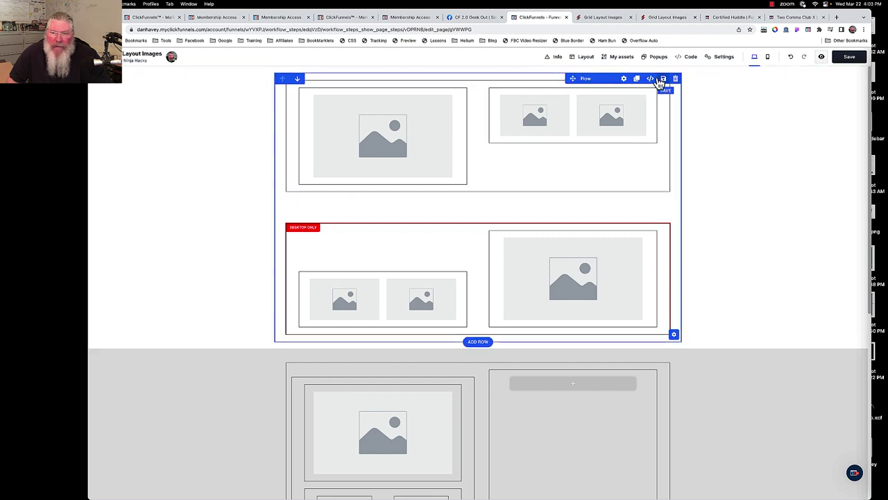
# Step: Review the Size Display Help video at 0:31 and compare its grid with the live and preview Grid Layout Images pages
pyautogui.click(718, 19)
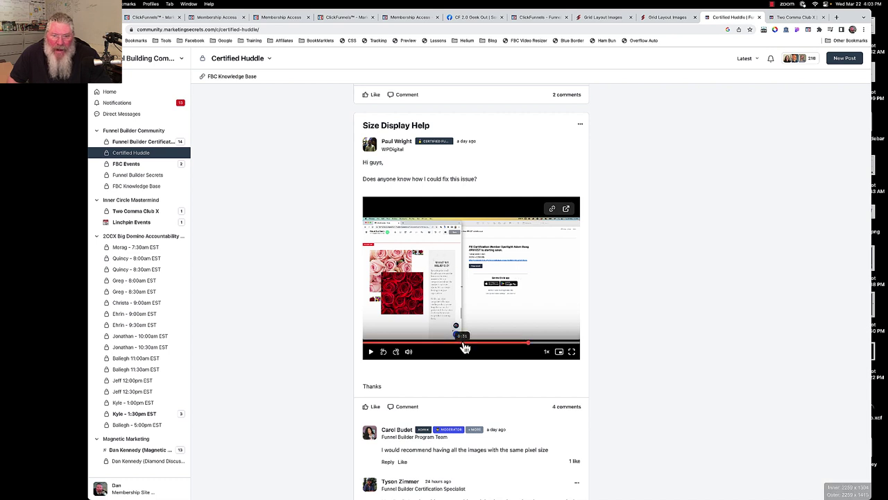
pyautogui.click(464, 342)
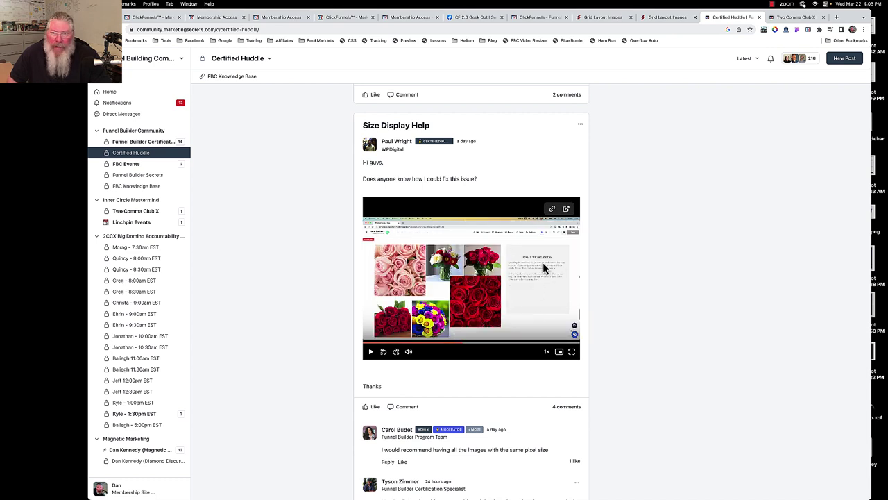
pyautogui.click(673, 23)
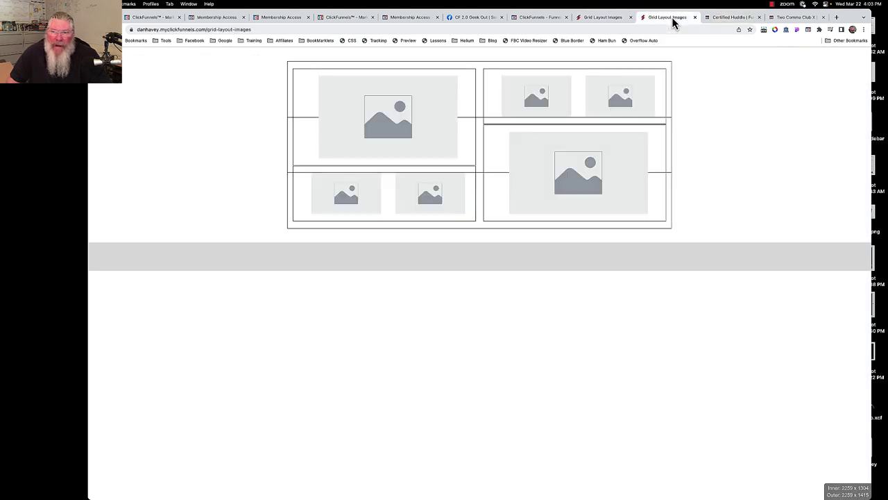
pyautogui.click(608, 20)
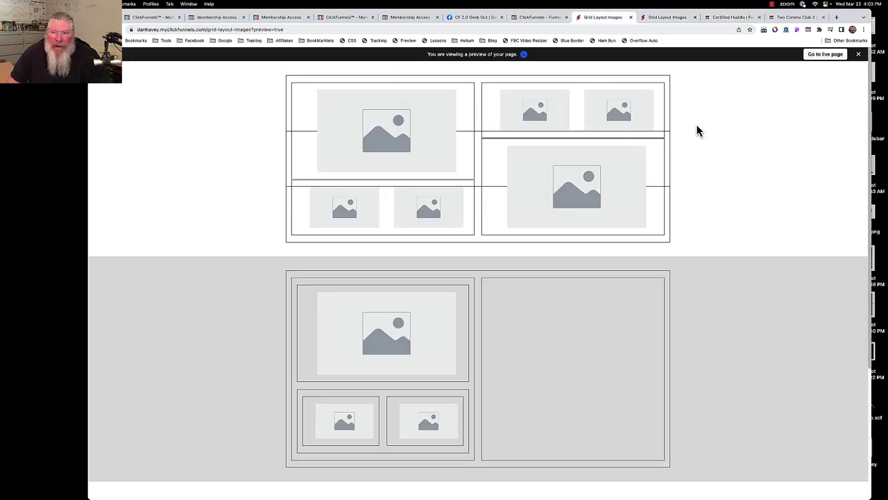
# Step: Return to the page editor and close the Grid Layout Images preview and live page tabs
pyautogui.click(540, 19)
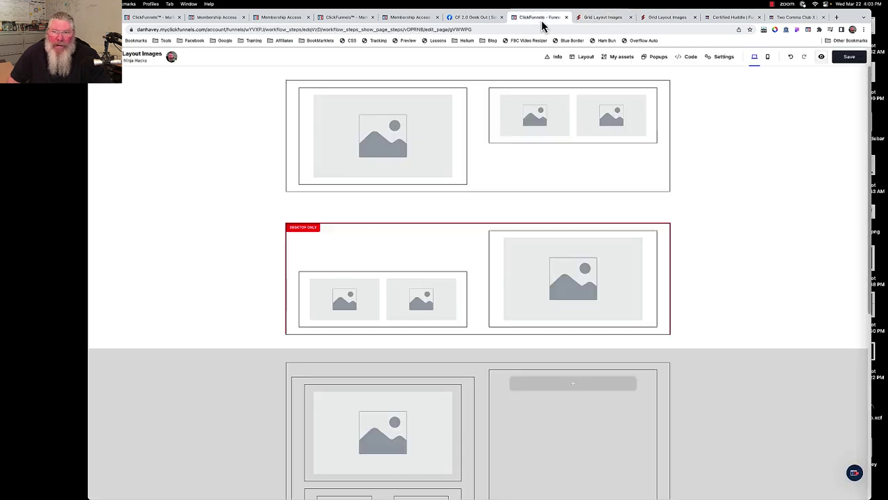
pyautogui.click(629, 17)
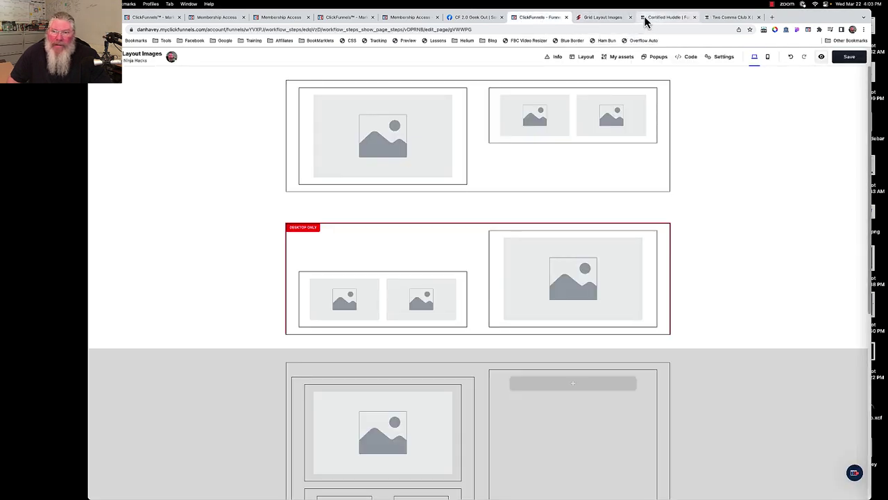
pyautogui.click(631, 18)
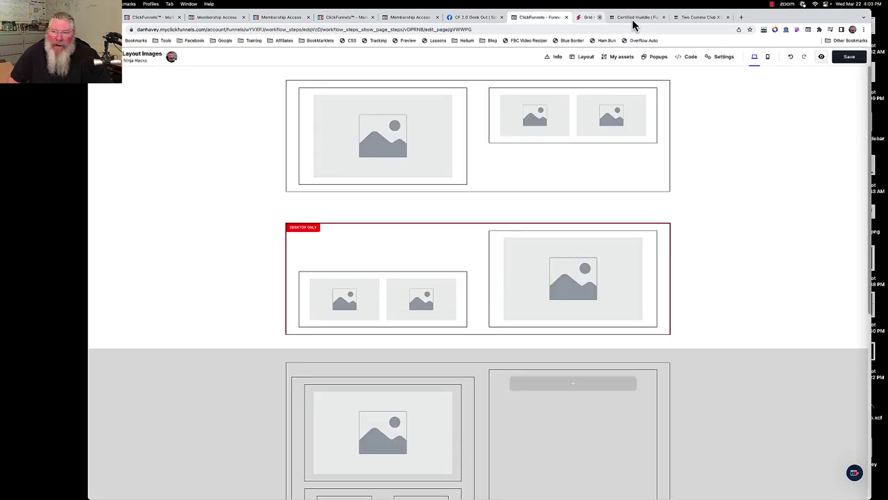
pyautogui.click(679, 135)
pyautogui.press('Escape')
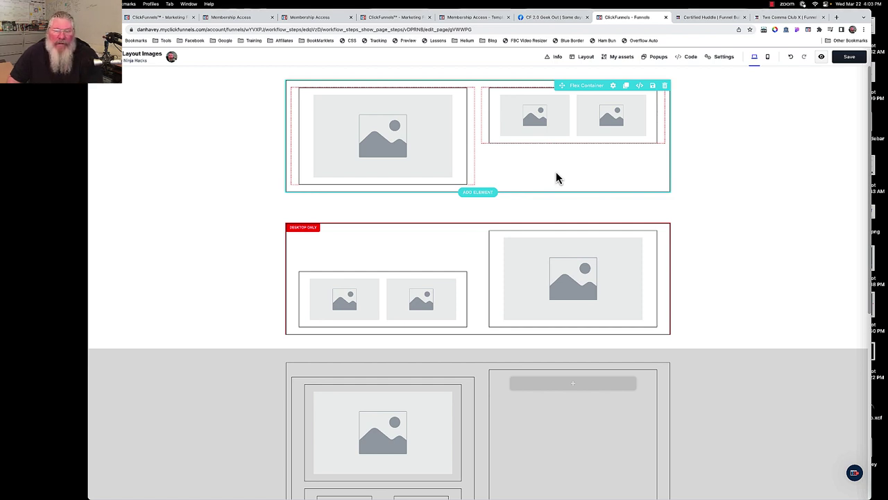
# Step: Inspect the size settings of the large image and a small image in the upper flex container
pyautogui.click(428, 117)
pyautogui.click(428, 117)
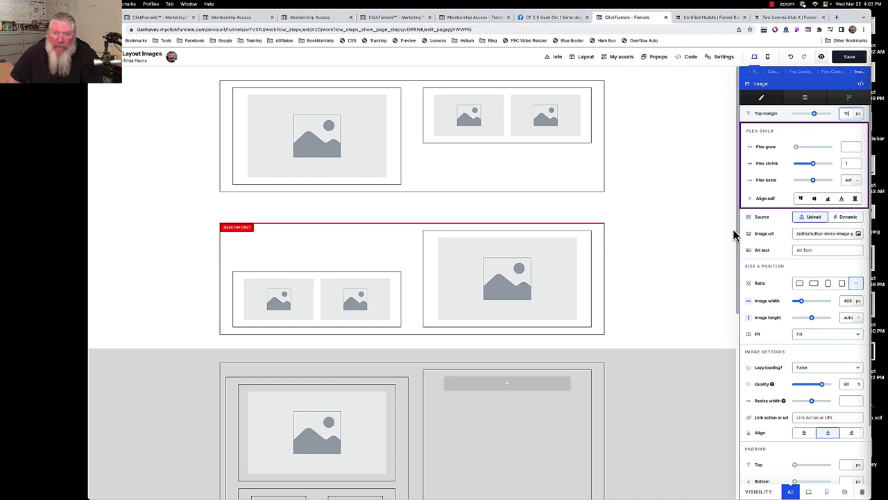
pyautogui.press('Escape')
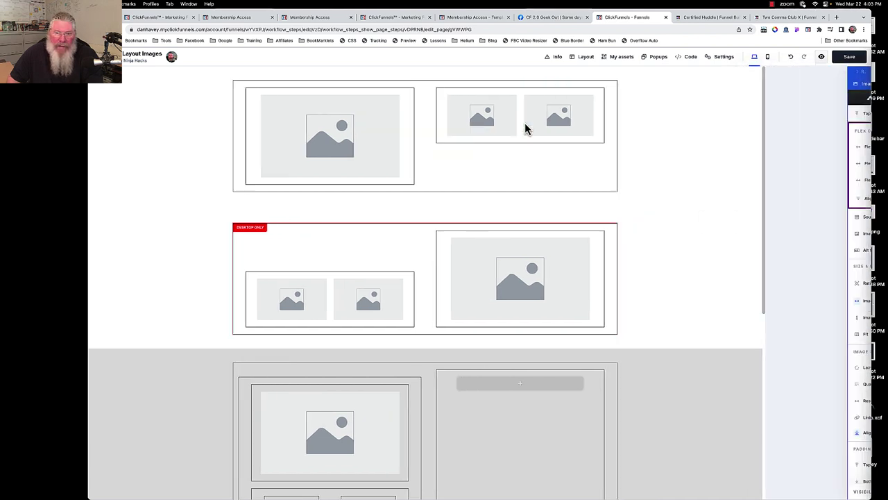
pyautogui.click(526, 128)
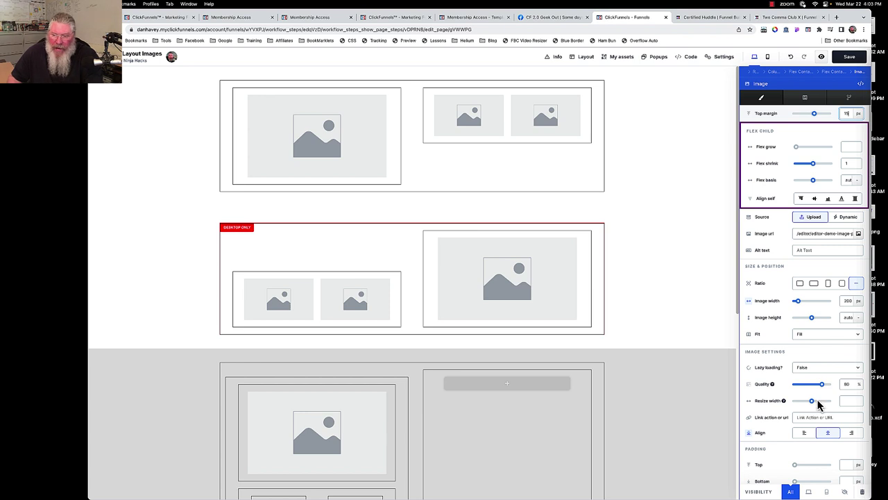
pyautogui.scroll(-2, 816, 402)
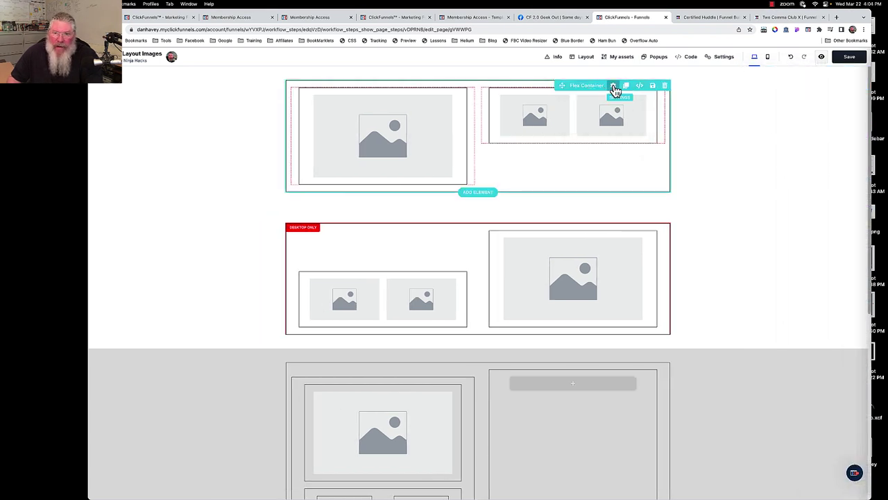
# Step: Inspect the direction, alignment, gap and padding settings of the upper outer flex container
pyautogui.click(612, 86)
pyautogui.scroll(-2, 808, 346)
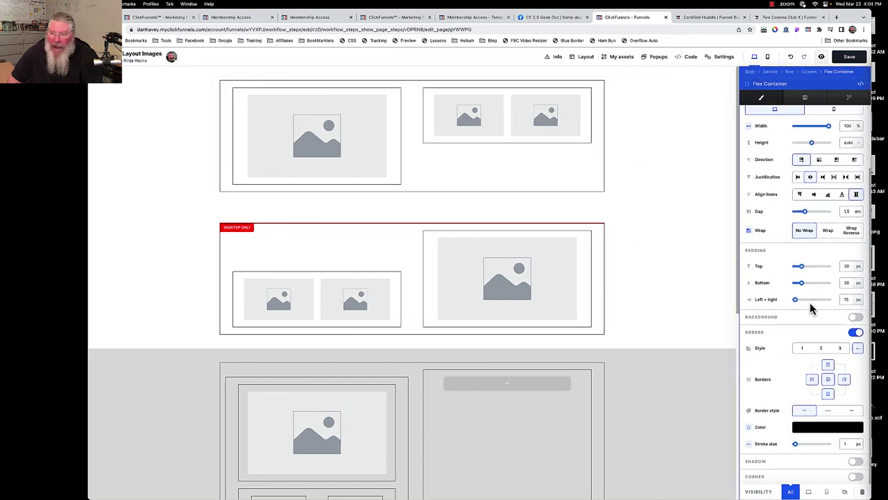
pyautogui.click(527, 178)
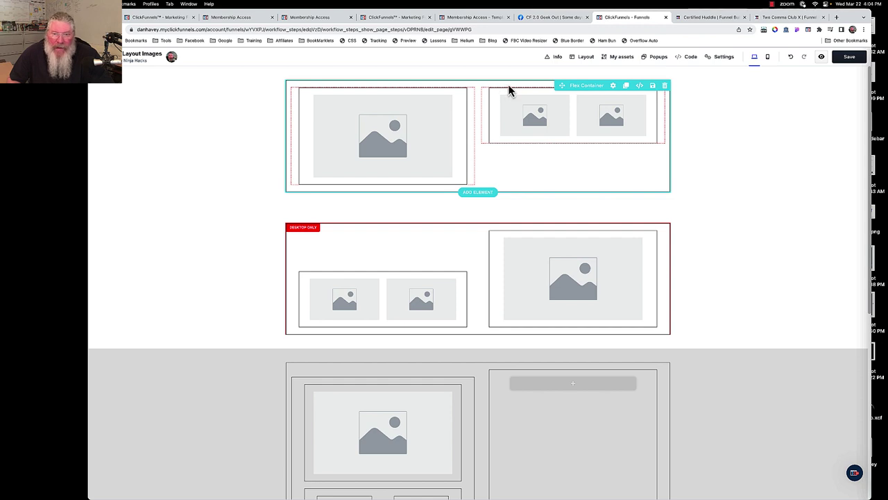
pyautogui.scroll(-1, 484, 277)
pyautogui.scroll(-1, 485, 278)
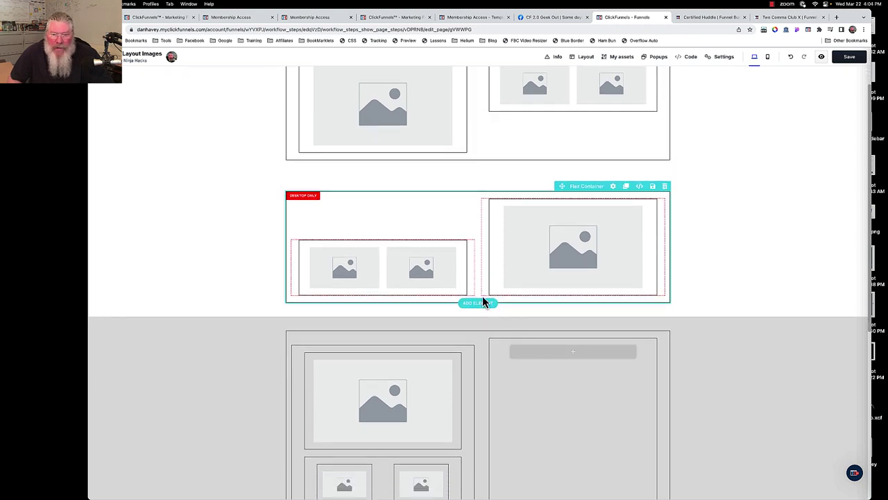
pyautogui.scroll(2, 476, 168)
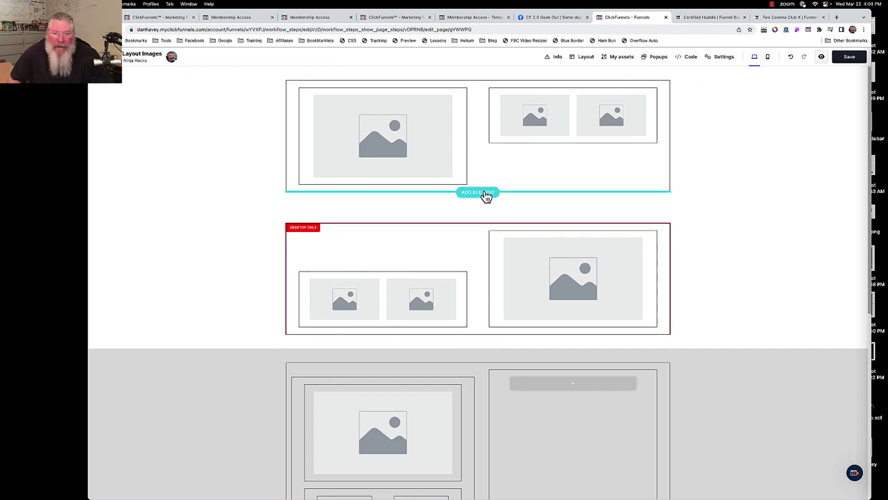
# Step: Add a blank flex container directly below the upper image container
pyautogui.click(478, 192)
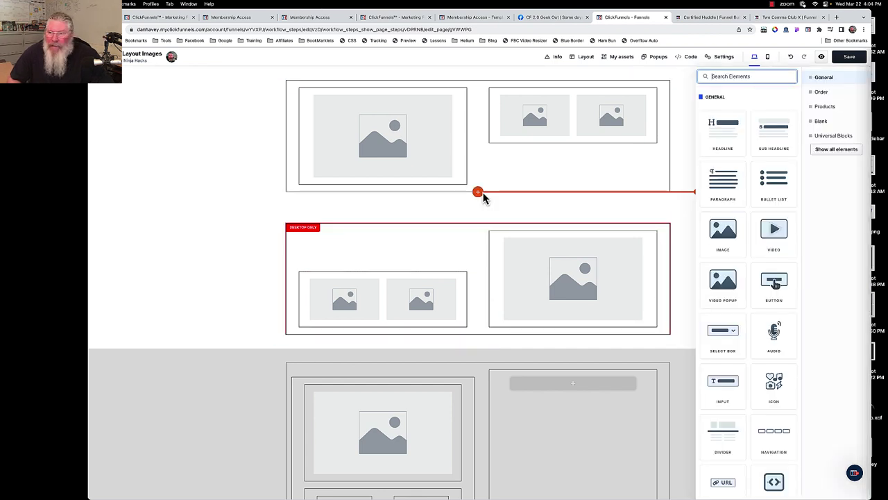
pyautogui.click(820, 122)
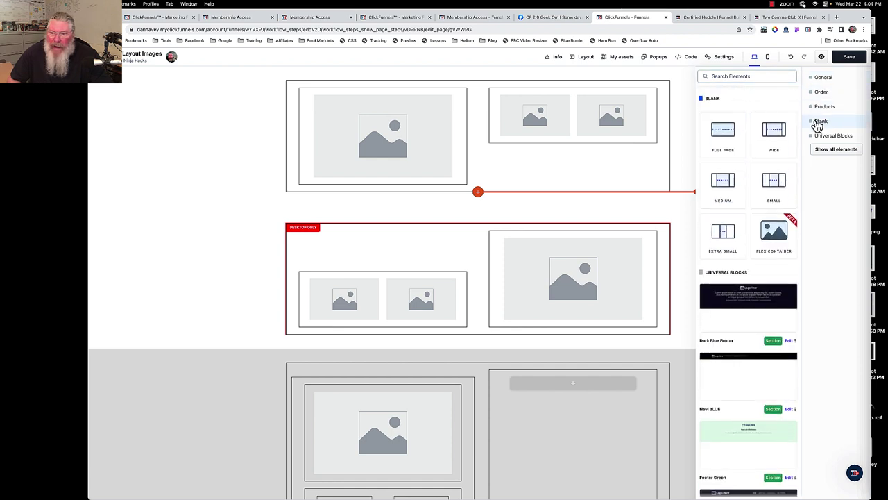
pyautogui.click(780, 247)
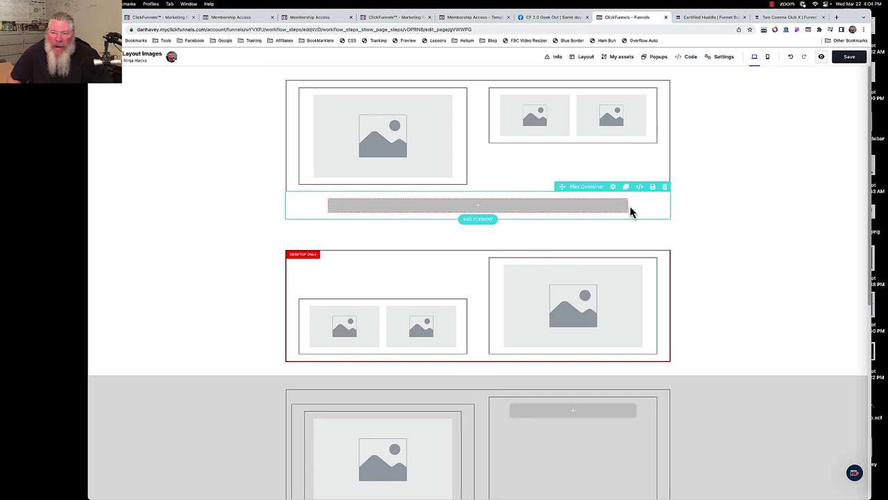
# Step: Give the new flex container a border, a 65 px top margin, no wrapping and a row direction
pyautogui.click(614, 188)
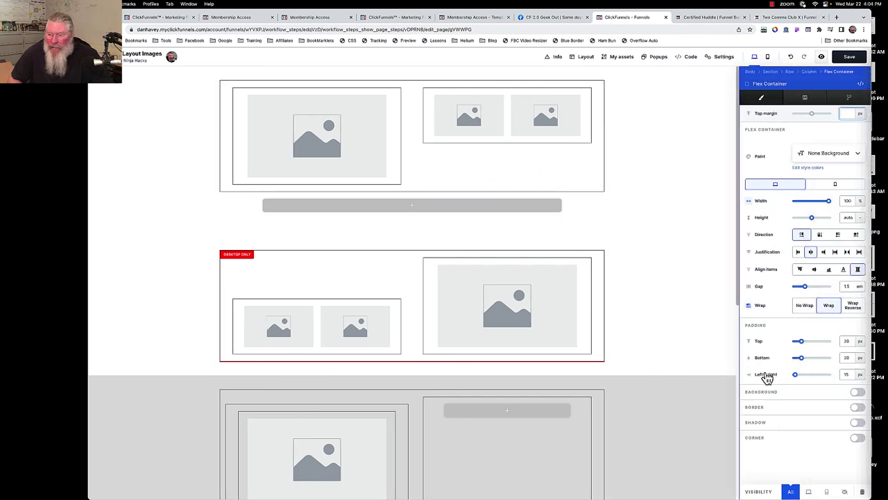
pyautogui.click(859, 408)
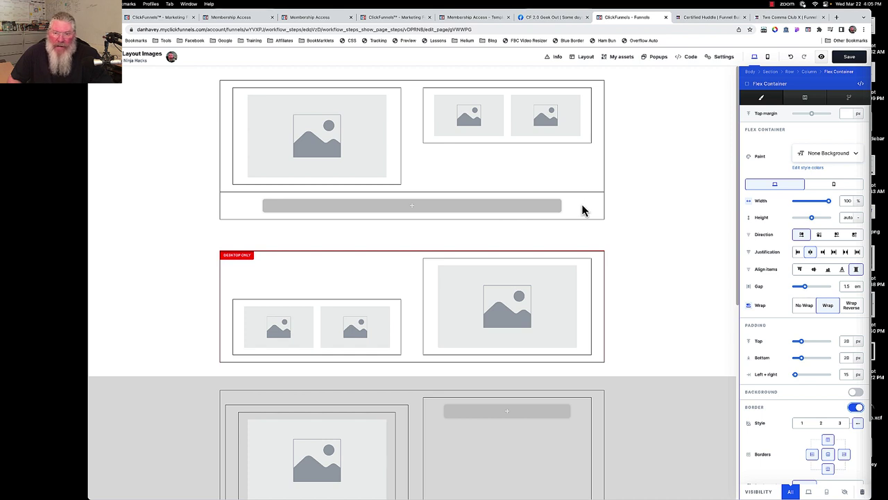
pyautogui.moveTo(812, 113); pyautogui.dragTo(825, 120)
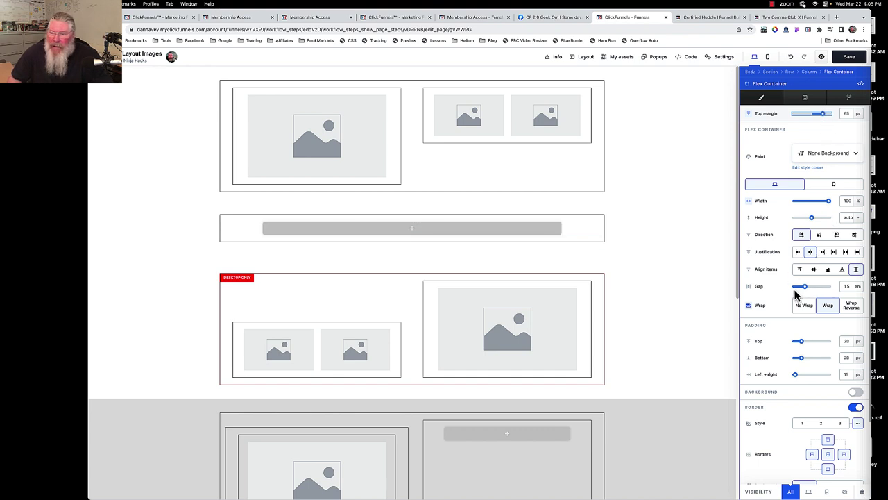
pyautogui.click(804, 309)
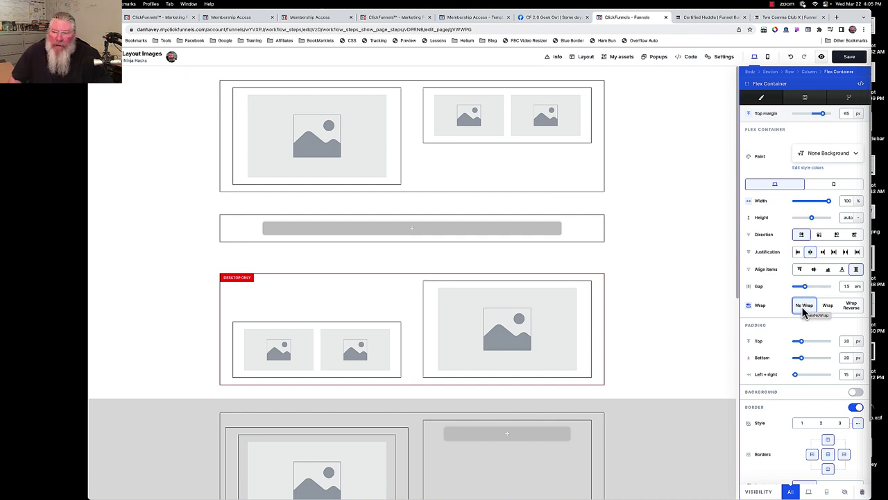
pyautogui.click(802, 236)
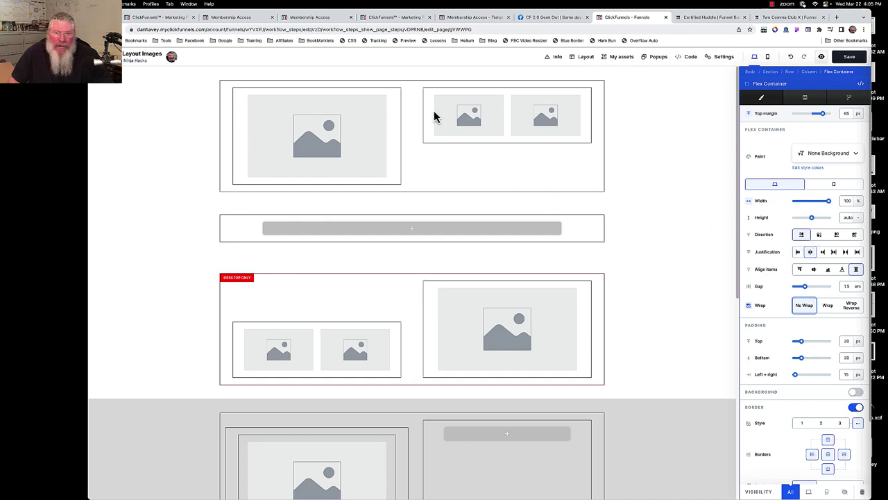
# Step: Nest a second flex container inside the new bordered flex container
pyautogui.click(416, 230)
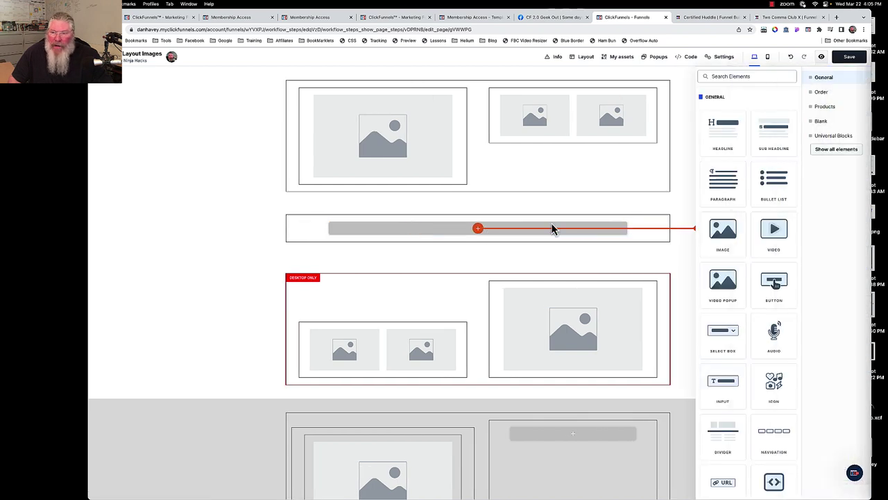
pyautogui.click(822, 122)
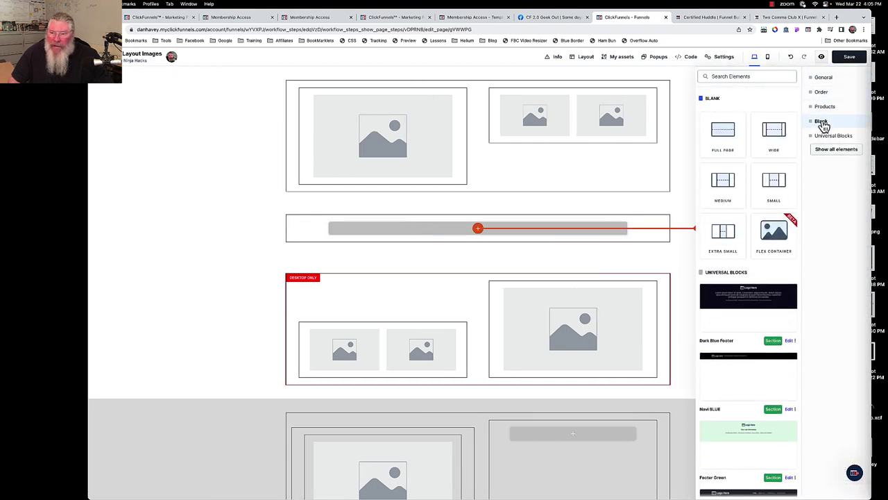
pyautogui.click(780, 238)
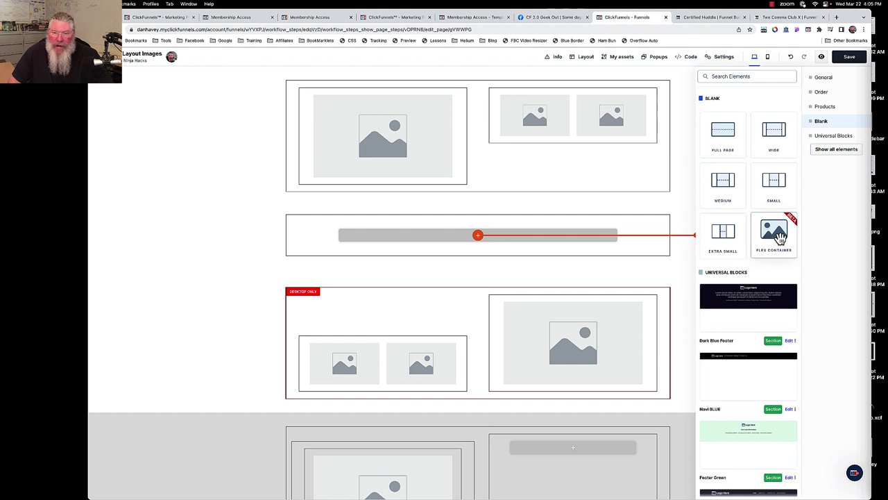
# Step: Turn on the border of the nested flex container and set its wrap to No Wrap
pyautogui.moveTo(602, 236); pyautogui.dragTo(601, 229)
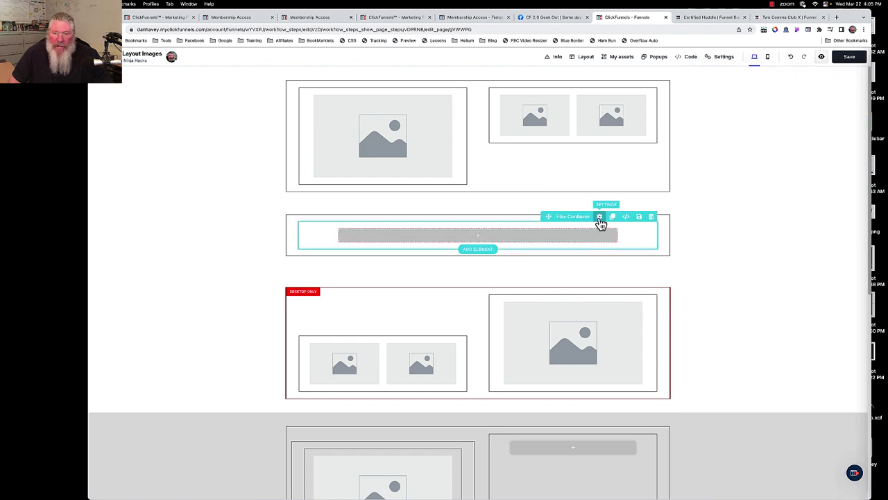
pyautogui.click(600, 217)
pyautogui.scroll(-2, 854, 427)
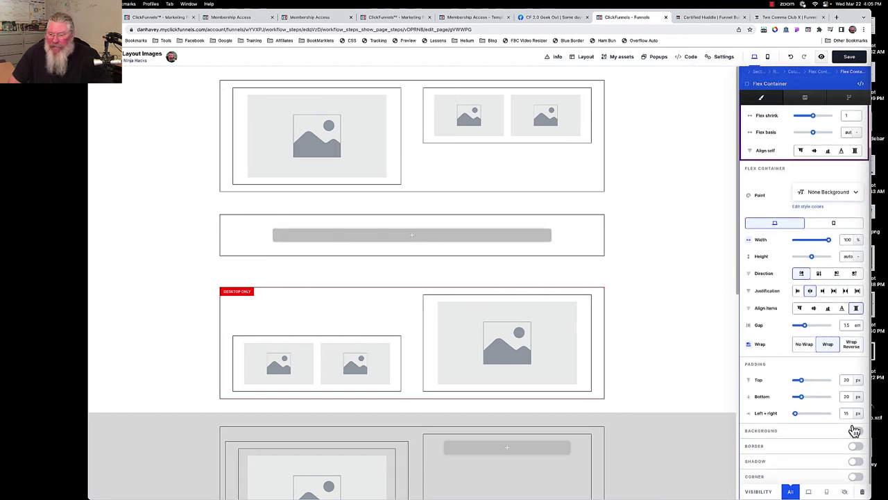
pyautogui.click(859, 447)
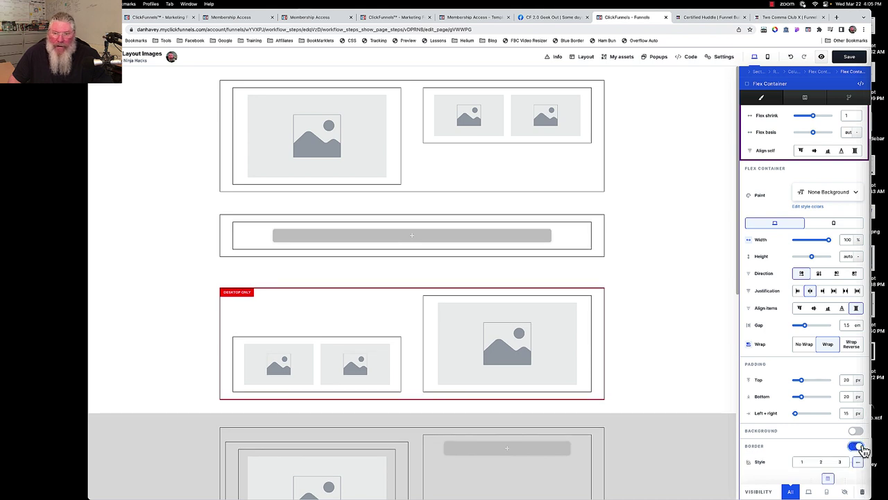
pyautogui.click(804, 345)
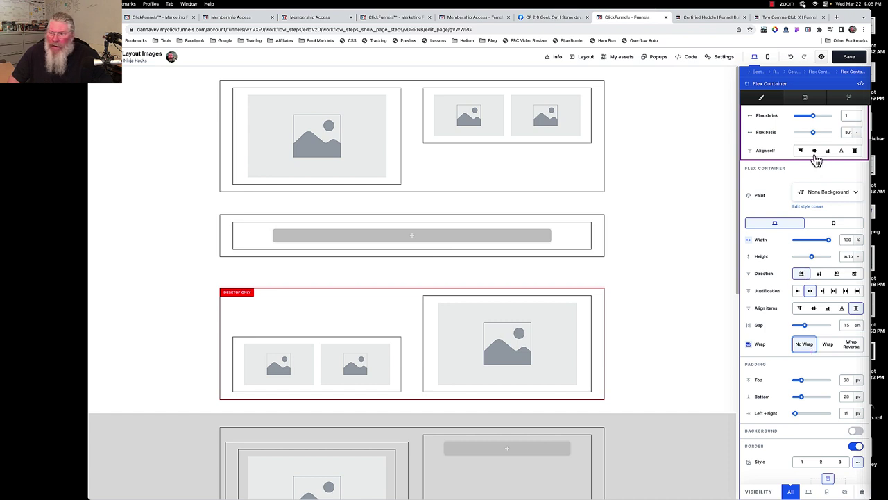
# Step: Clone the nested flex container so two sit side by side in the outer one
pyautogui.click(429, 236)
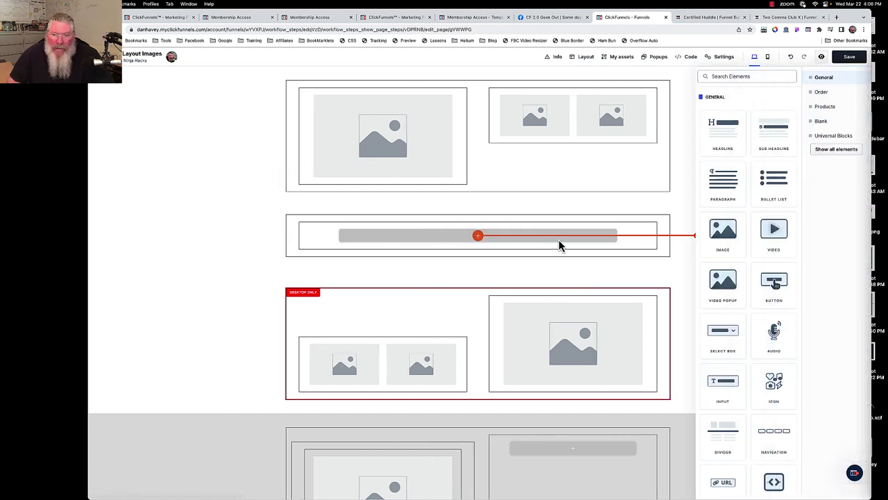
pyautogui.click(660, 231)
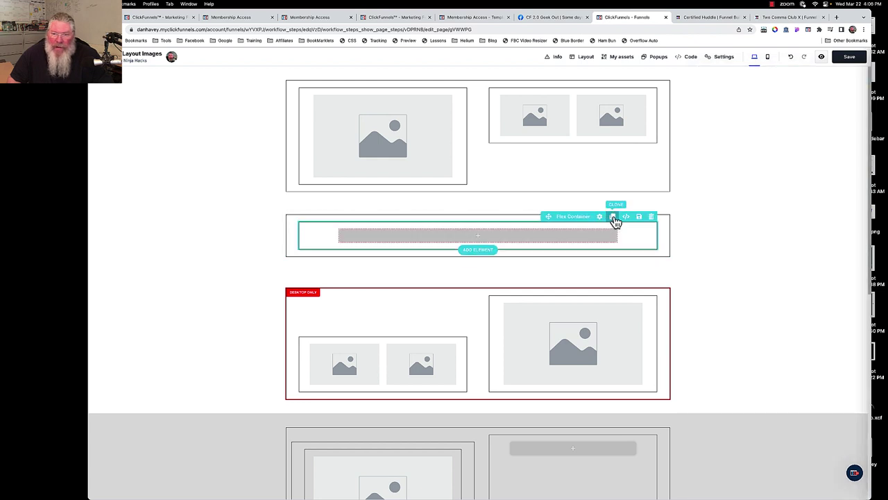
pyautogui.click(613, 218)
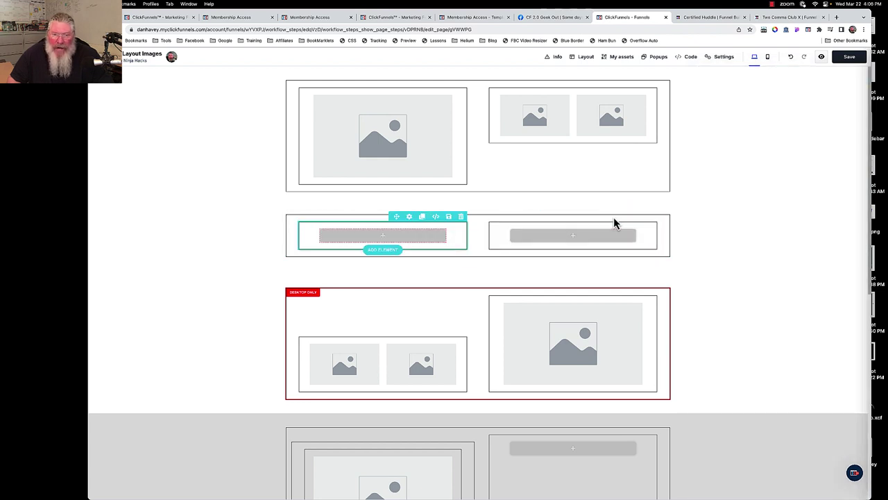
# Step: Try the column direction on the new outer flex container and restore the row direction
pyautogui.click(516, 223)
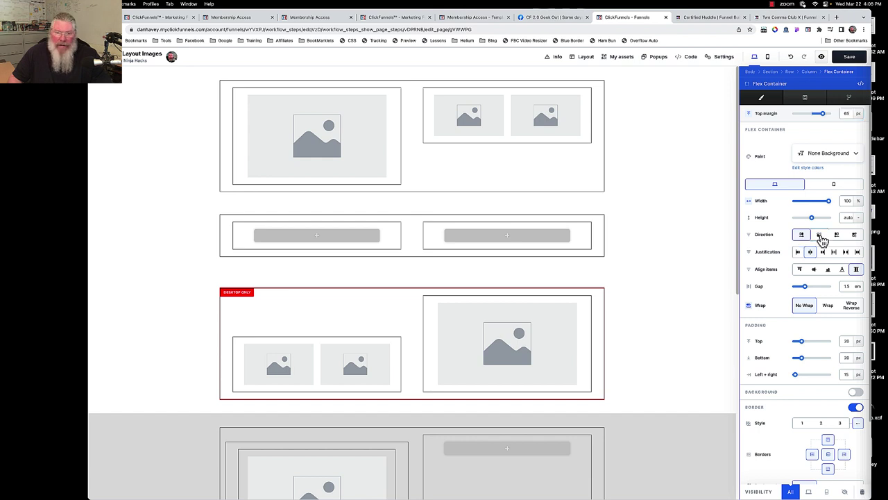
pyautogui.click(819, 235)
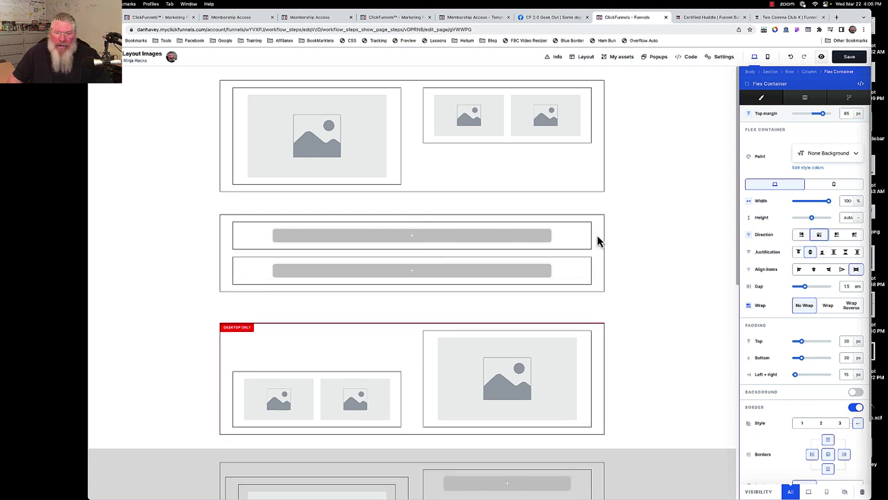
pyautogui.click(801, 235)
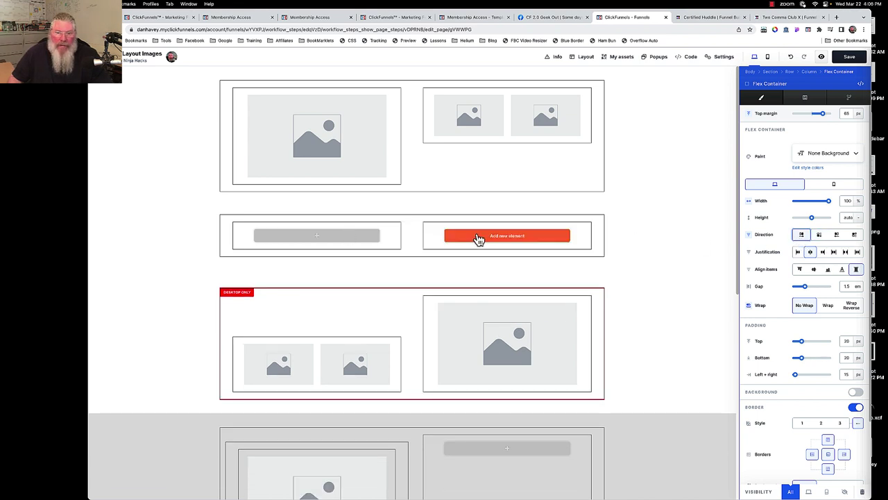
# Step: Add an image element to each of the two empty nested flex containers
pyautogui.click(326, 239)
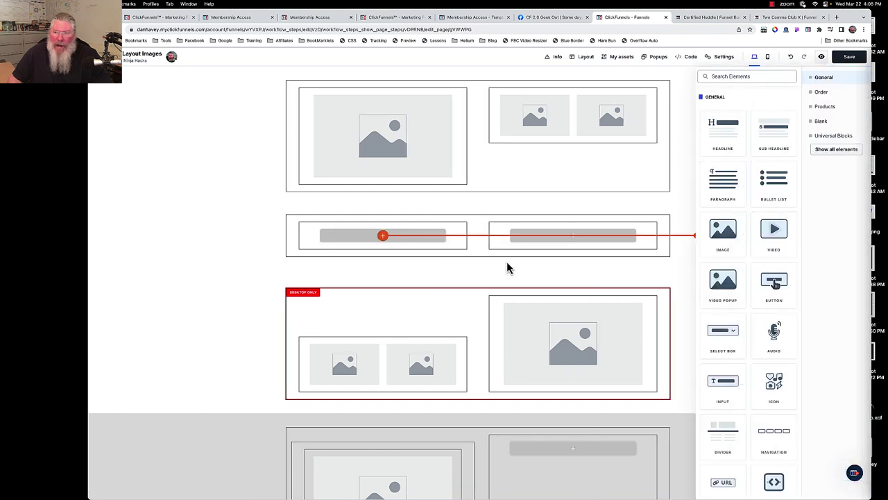
pyautogui.click(732, 245)
pyautogui.click(424, 256)
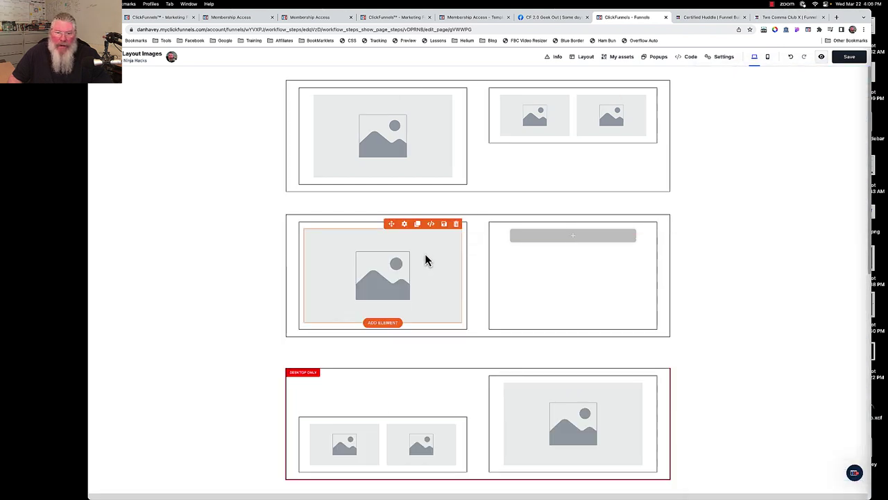
pyautogui.click(585, 239)
pyautogui.moveTo(704, 247); pyautogui.dragTo(714, 242)
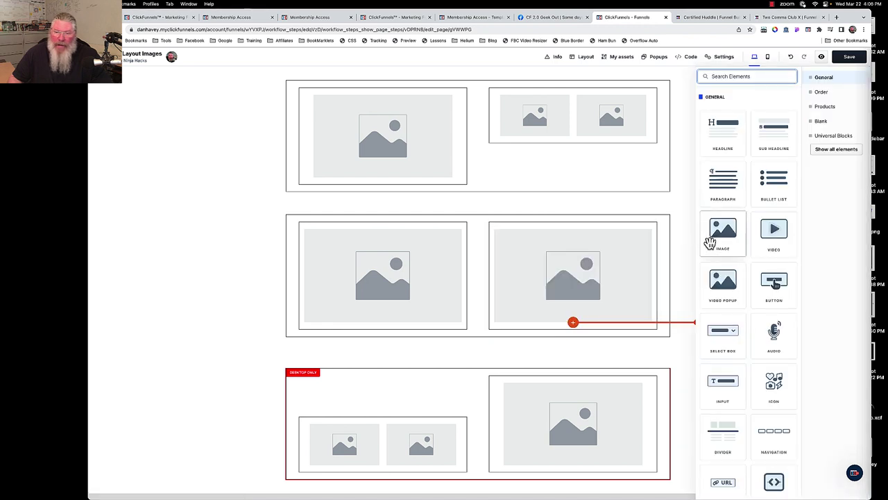
# Step: Clone the image in the second nested container and set that container's Align self to the top
pyautogui.click(595, 258)
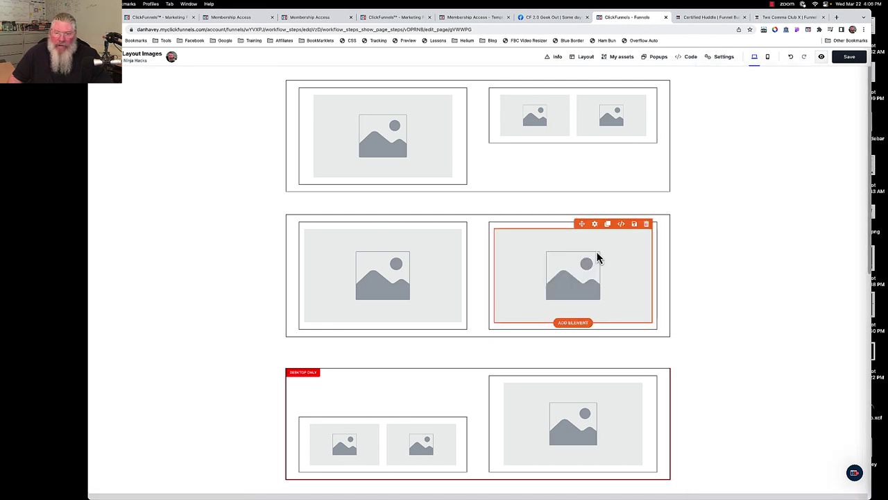
pyautogui.click(608, 224)
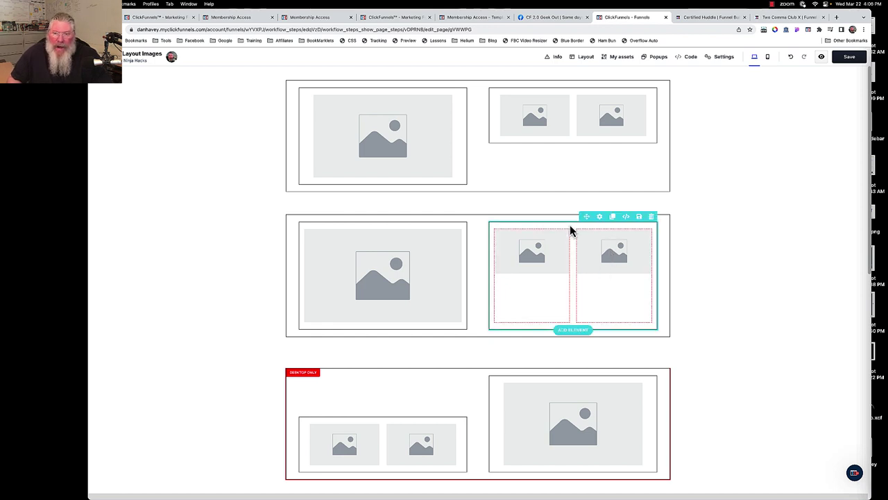
pyautogui.click(599, 217)
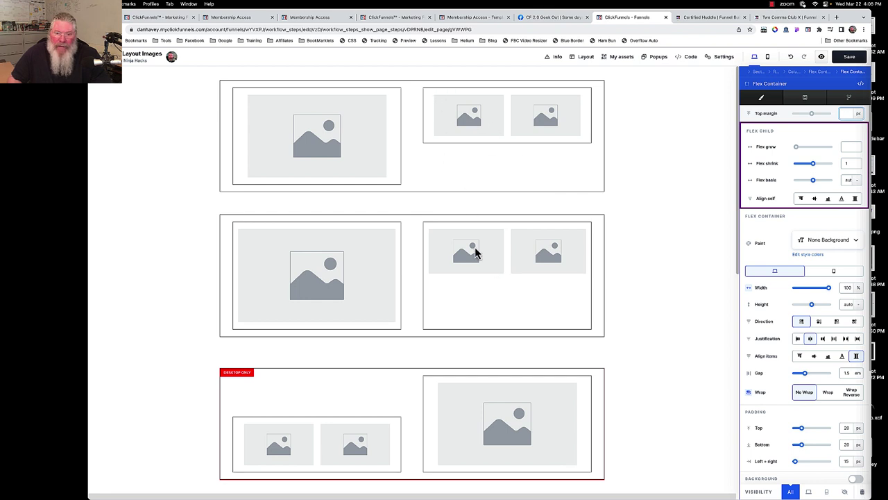
pyautogui.click(801, 199)
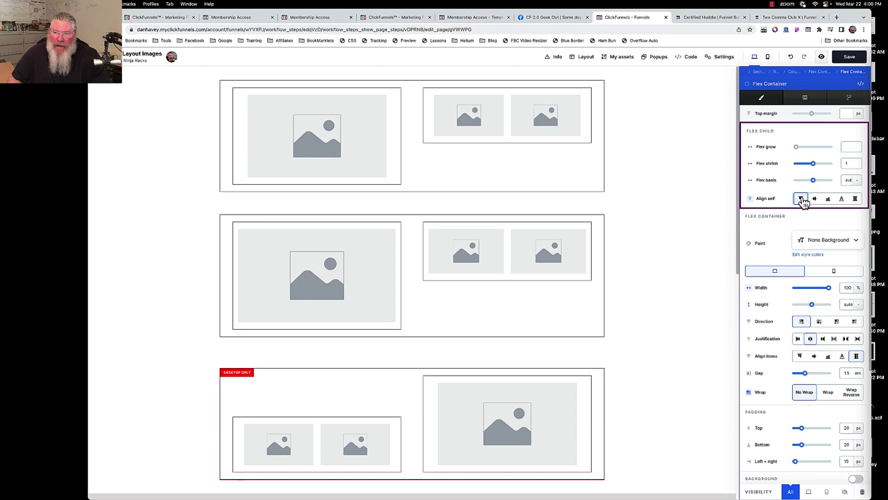
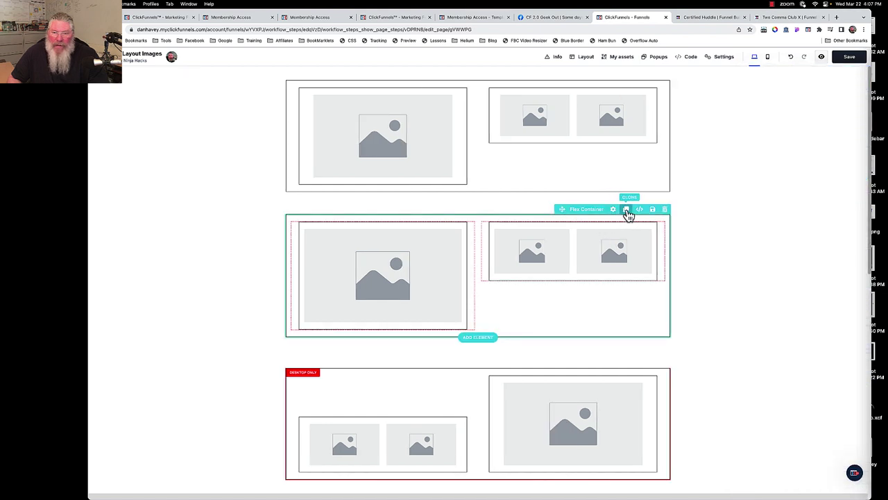
# Step: Clone the completed outer flex container and set the copy's direction to reversed row
pyautogui.click(626, 210)
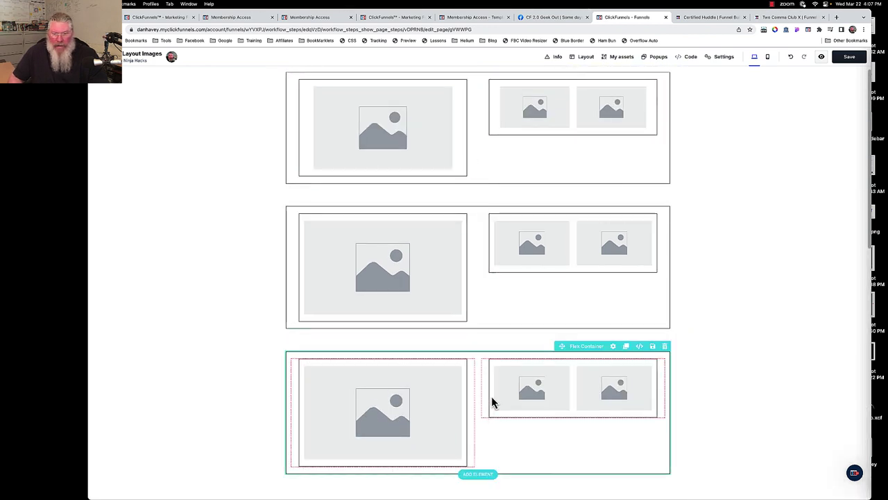
pyautogui.moveTo(558, 359)
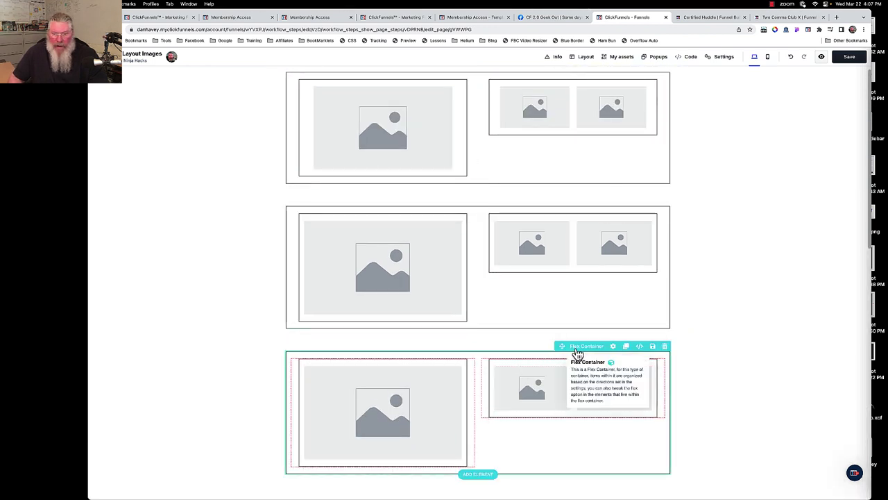
pyautogui.click(614, 346)
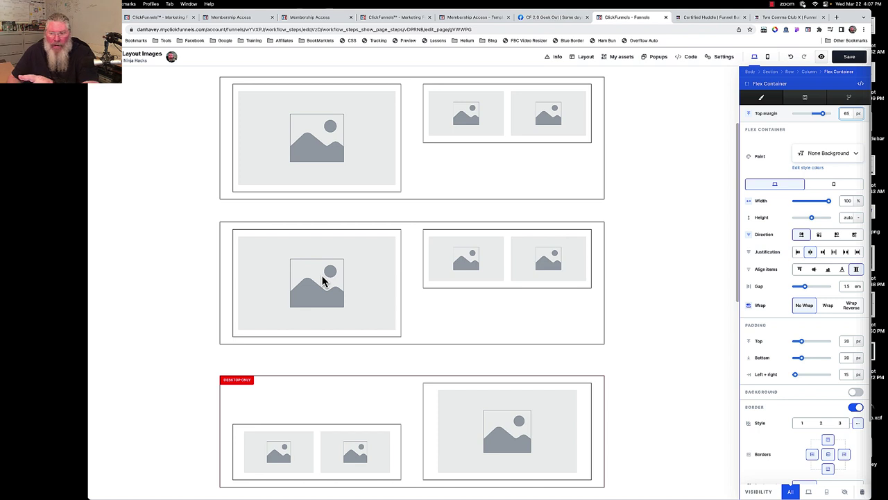
pyautogui.click(837, 236)
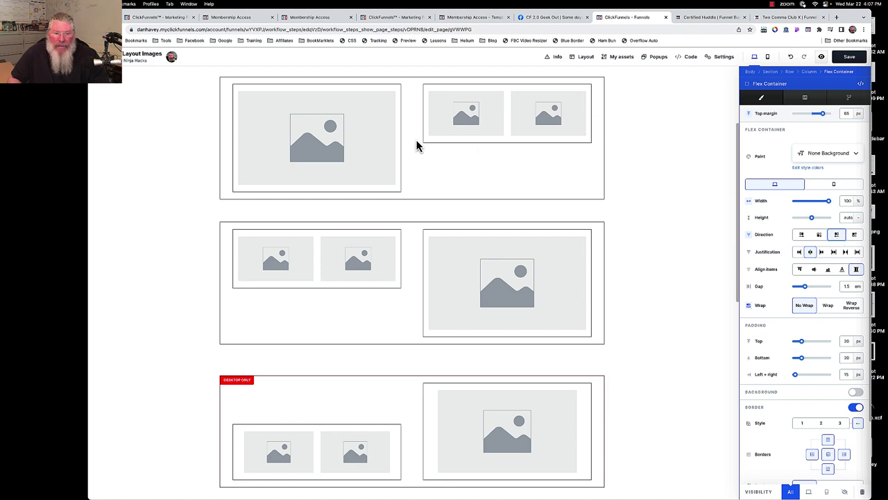
# Step: Set Align self to the bottom for the nested container with two small images in the reversed flex container
pyautogui.scroll(2, 421, 260)
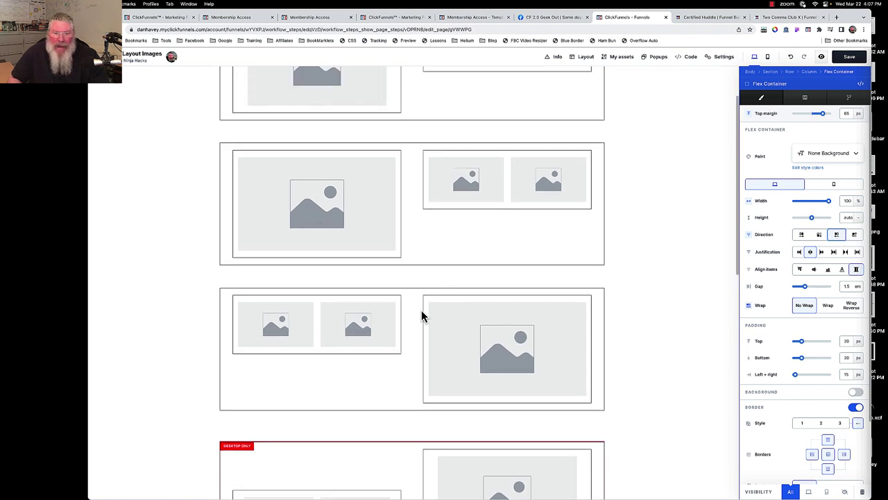
pyautogui.click(337, 308)
pyautogui.click(416, 239)
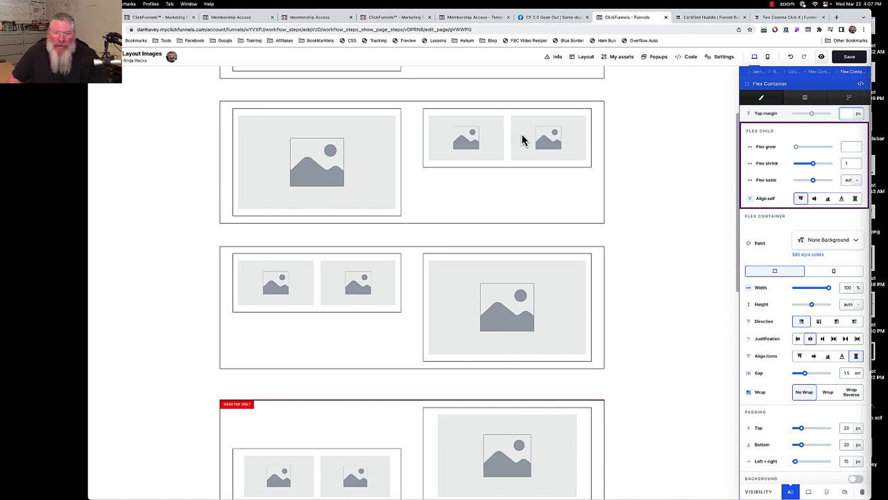
pyautogui.click(828, 199)
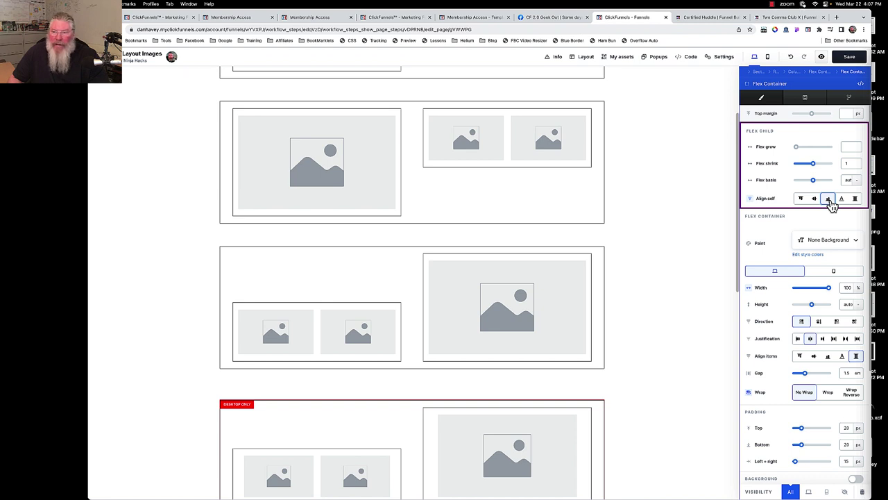
pyautogui.press('Escape')
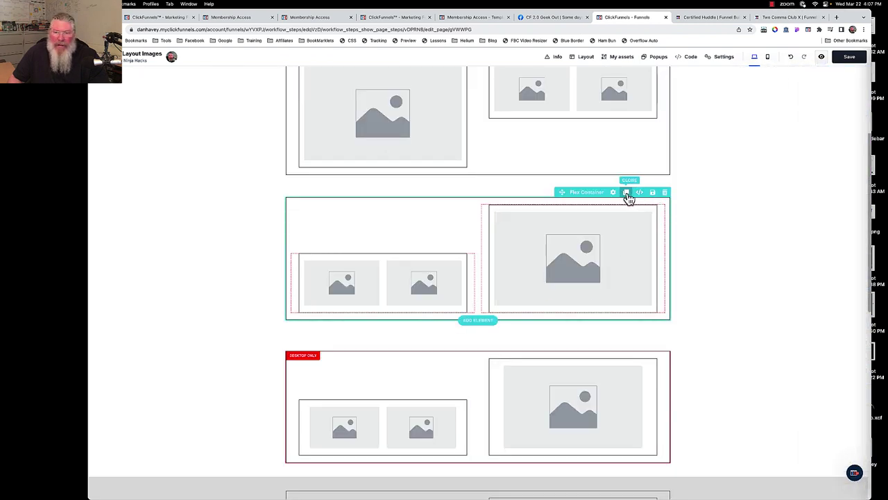
# Step: Set the reversed outer flex container's top margin to -160 px so it overlaps the container above
pyautogui.click(613, 193)
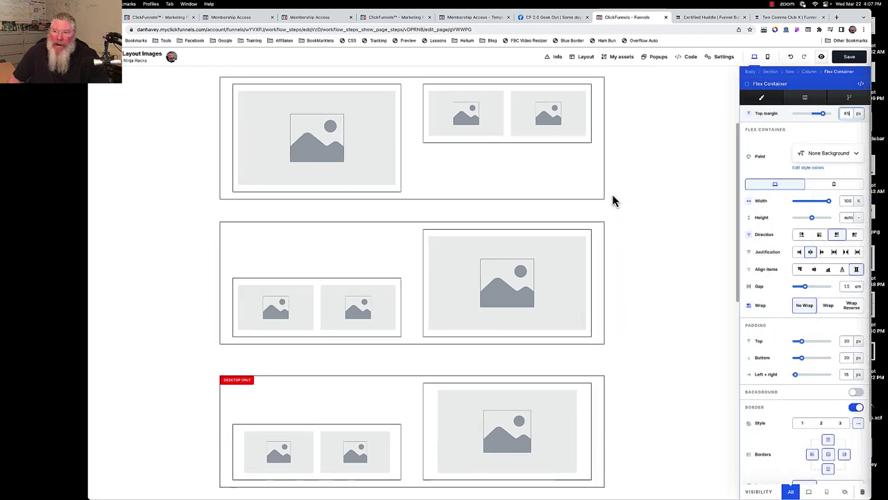
pyautogui.click(846, 113)
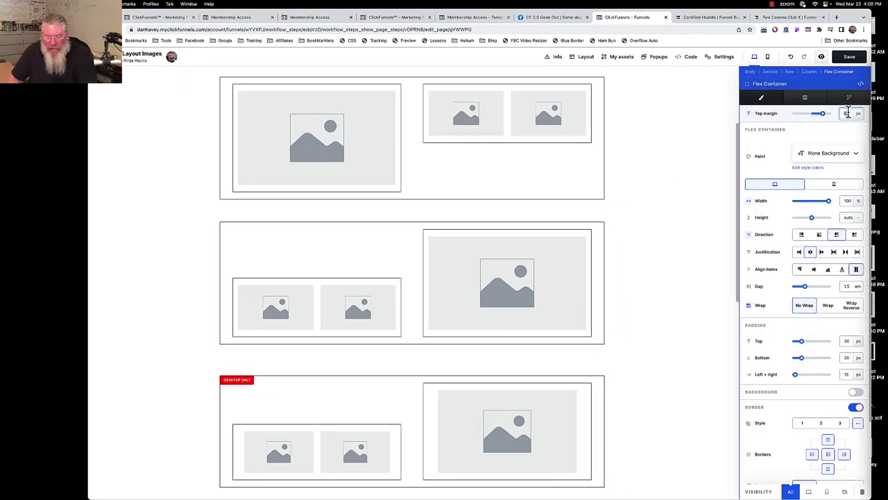
pyautogui.write('-160')
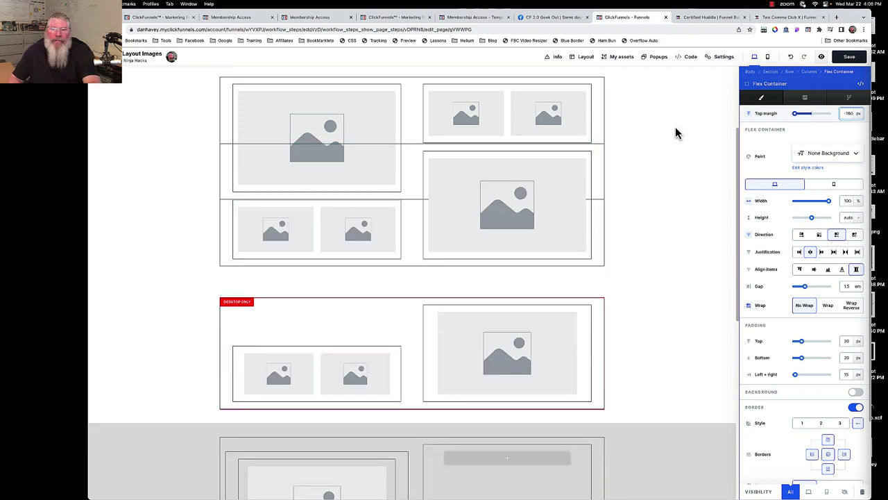
pyautogui.click(654, 151)
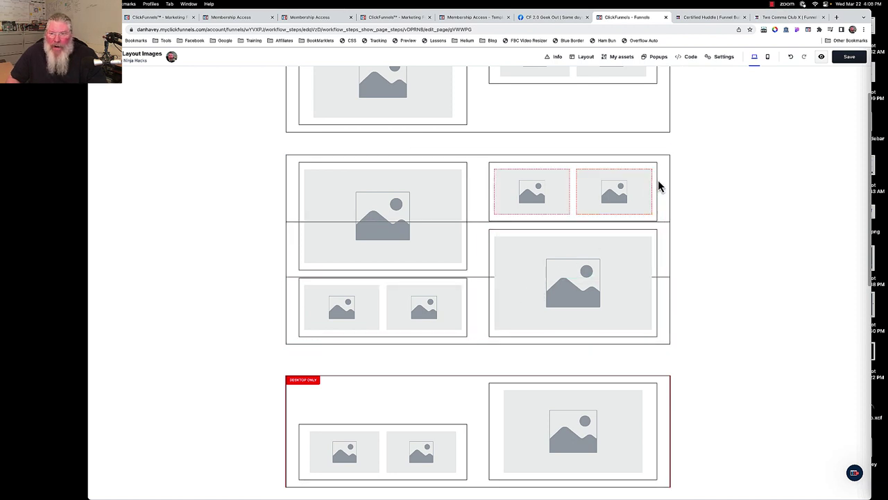
# Step: Delete the newly built outer flex container and its reversed clone
pyautogui.click(666, 158)
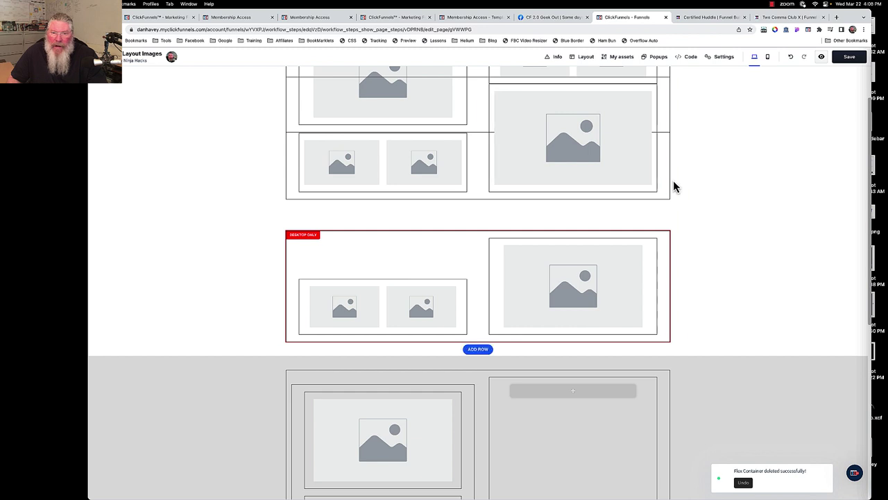
pyautogui.scroll(2, 664, 146)
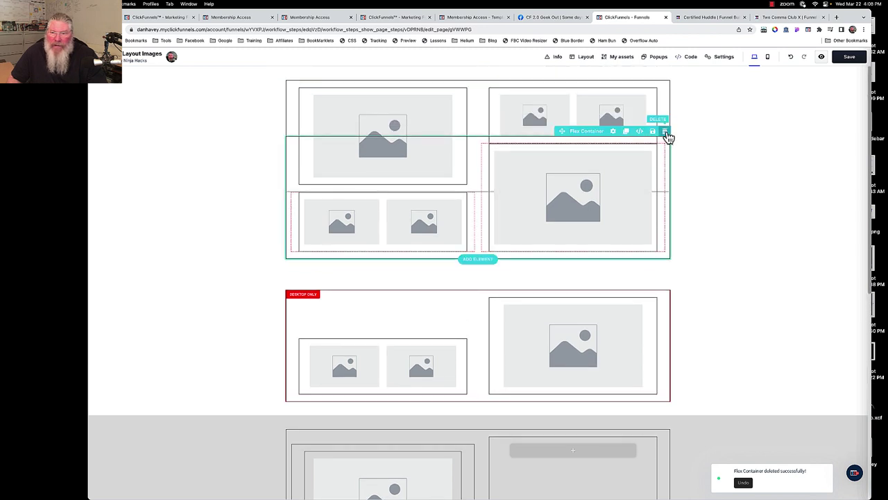
pyautogui.click(665, 131)
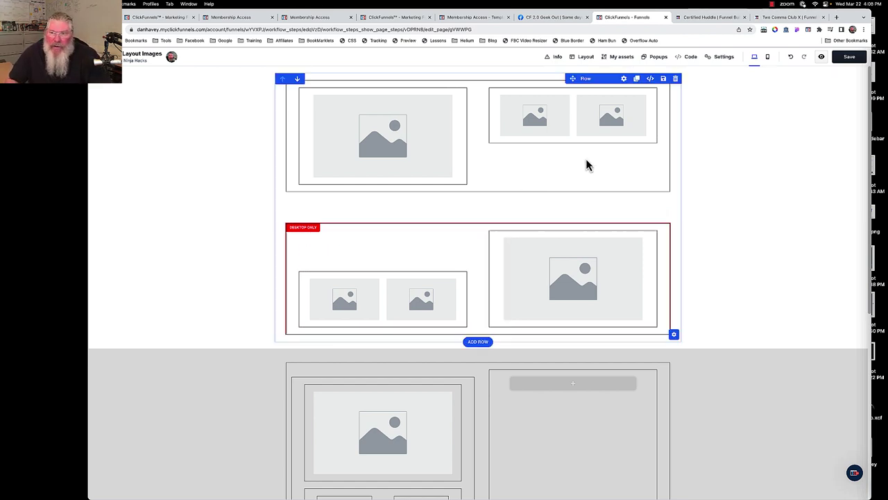
# Step: Compare the remaining layout in desktop and mobile previews and examine the mobile-only flex container's top margin
pyautogui.click(768, 58)
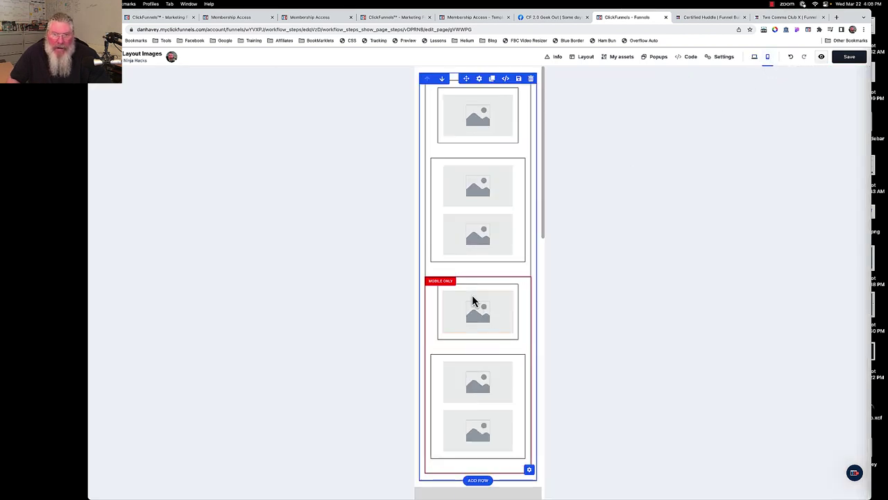
pyautogui.click(755, 58)
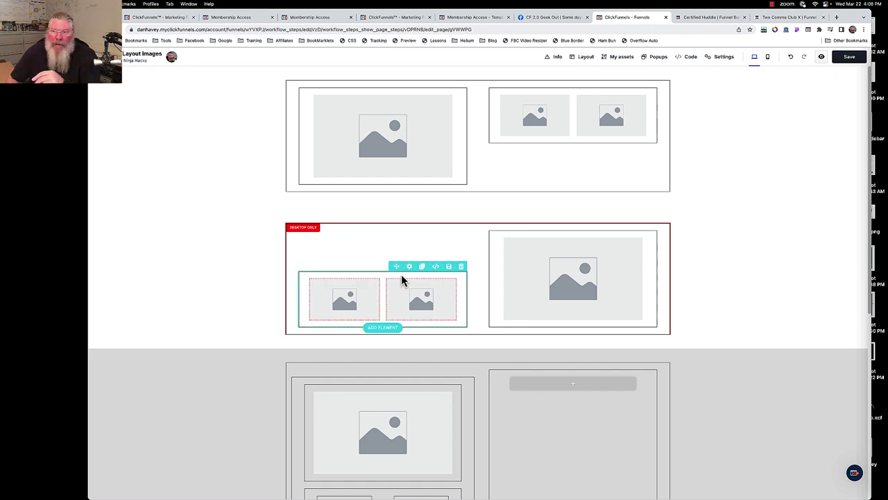
pyautogui.click(768, 58)
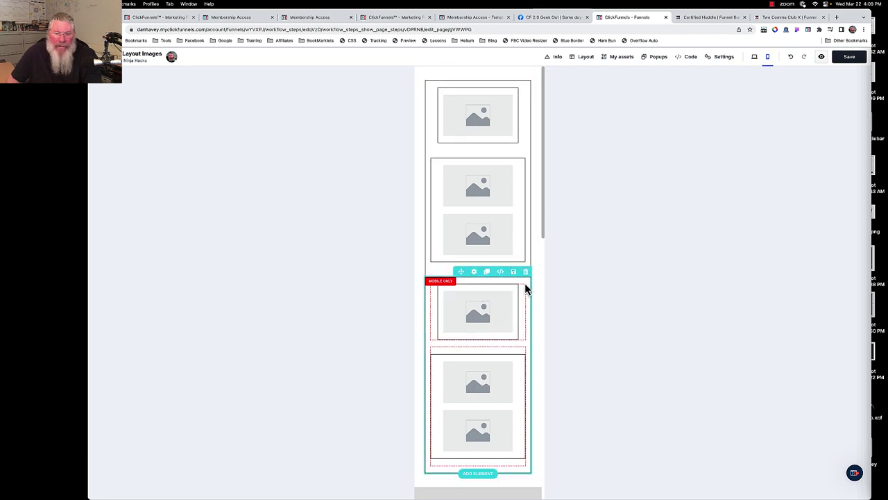
pyautogui.click(475, 272)
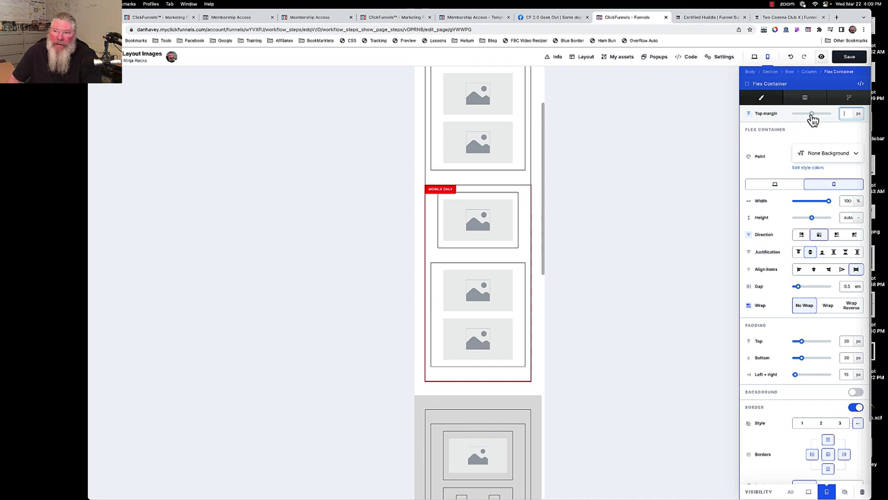
pyautogui.click(632, 111)
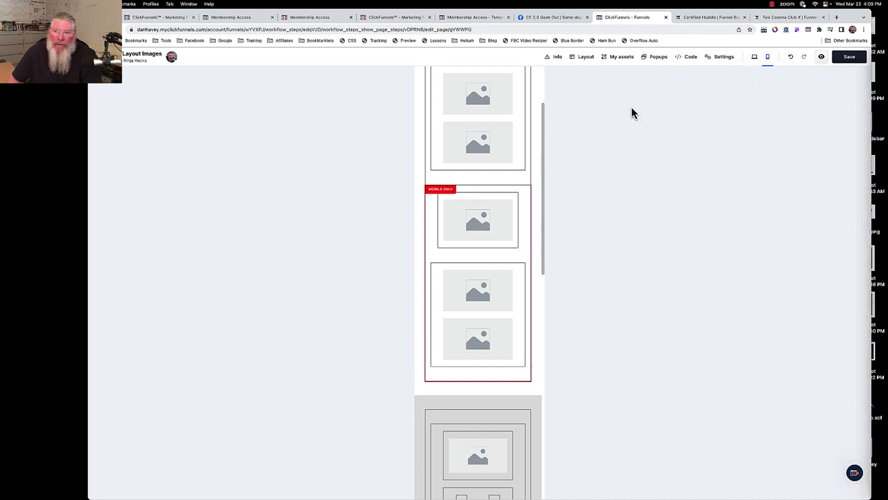
# Step: Set the desktop-only flex container's top margin to -160 px in the desktop layout
pyautogui.click(756, 59)
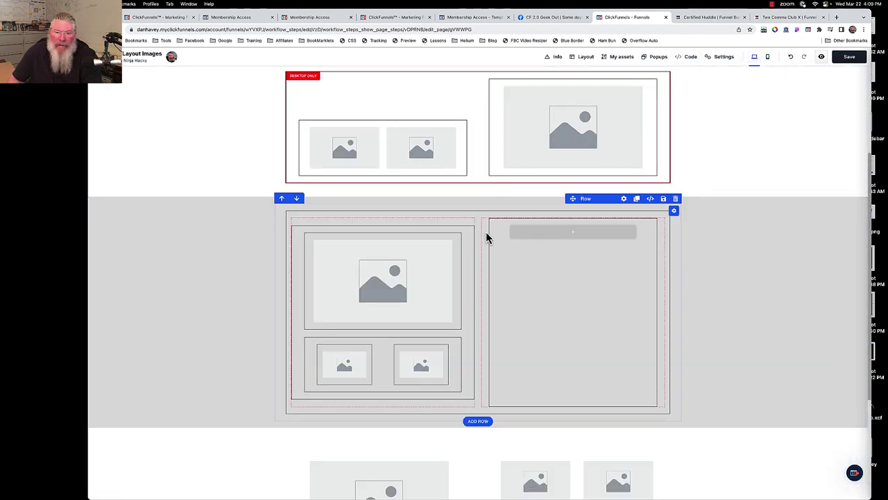
pyautogui.scroll(3, 569, 270)
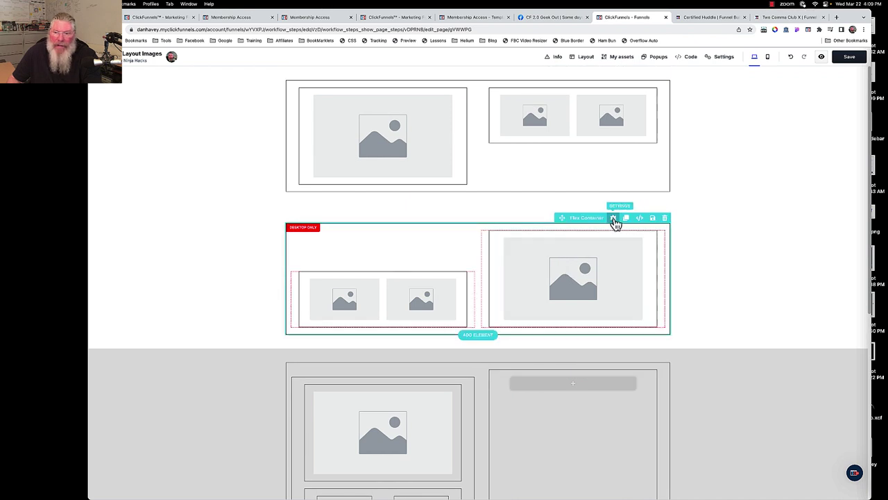
pyautogui.click(613, 219)
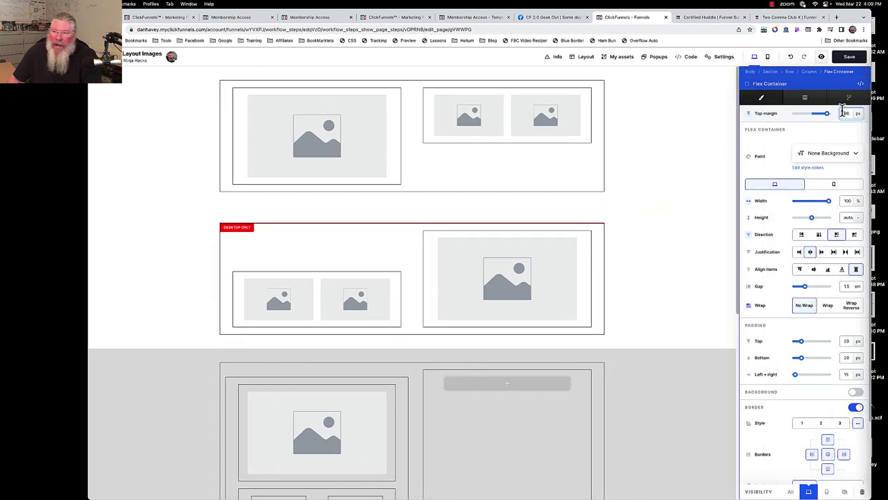
pyautogui.write('-160')
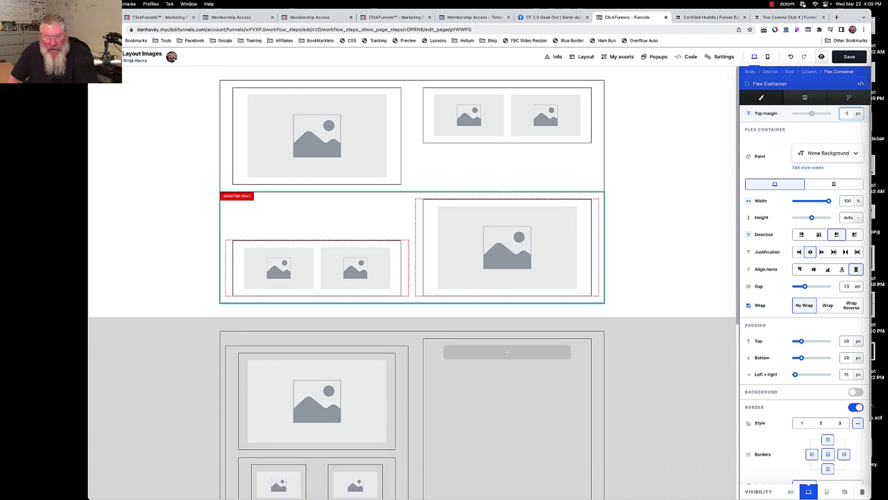
pyautogui.click(666, 177)
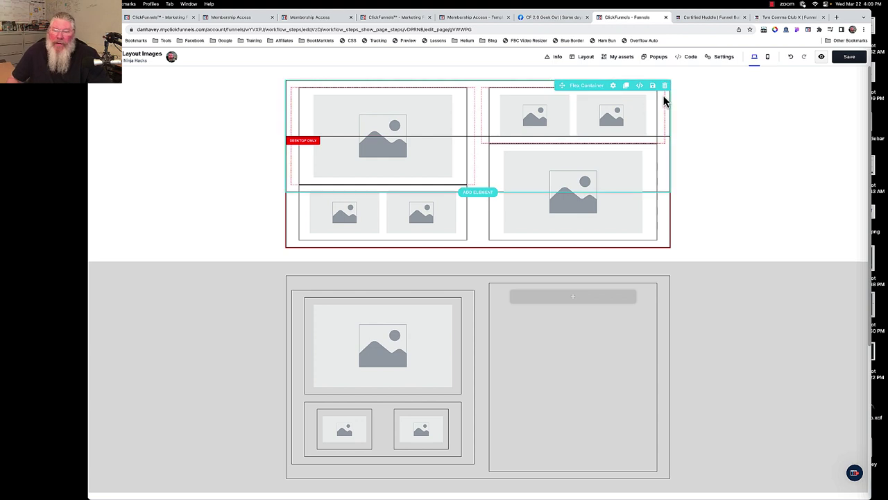
# Step: Check the layout in the mobile preview and view the first outer flex container's desktop settings
pyautogui.click(768, 58)
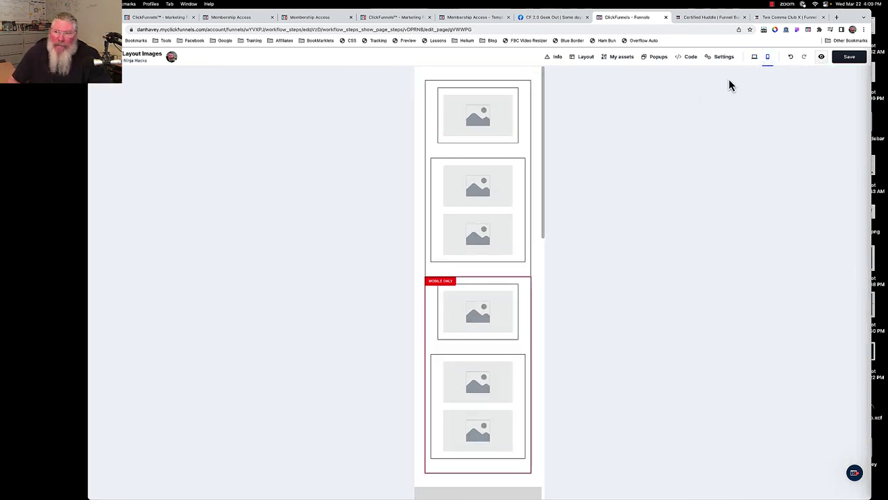
pyautogui.click(755, 58)
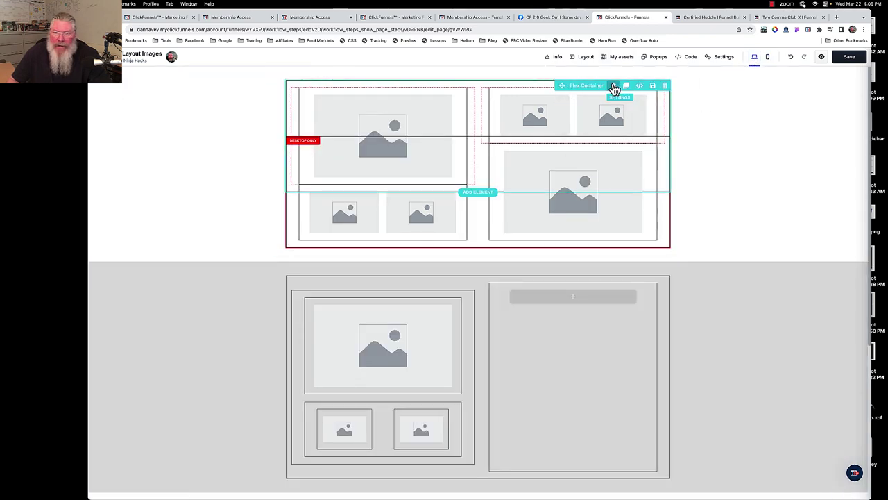
pyautogui.click(614, 86)
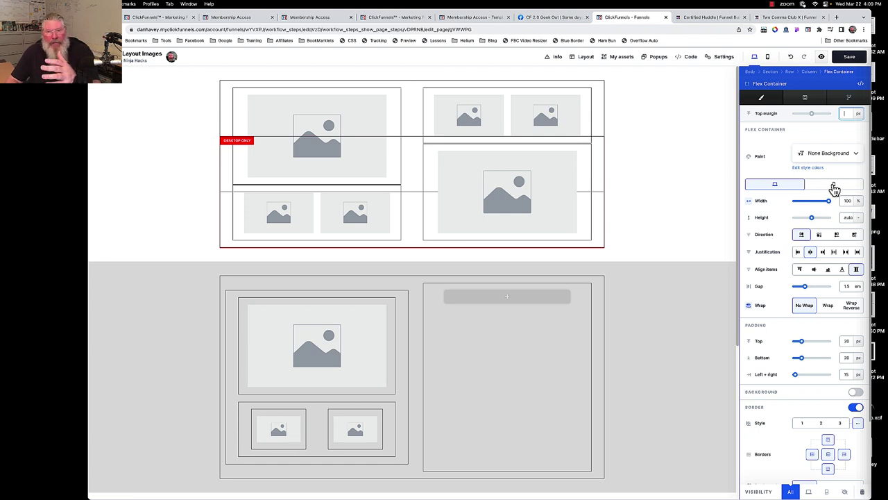
pyautogui.click(642, 183)
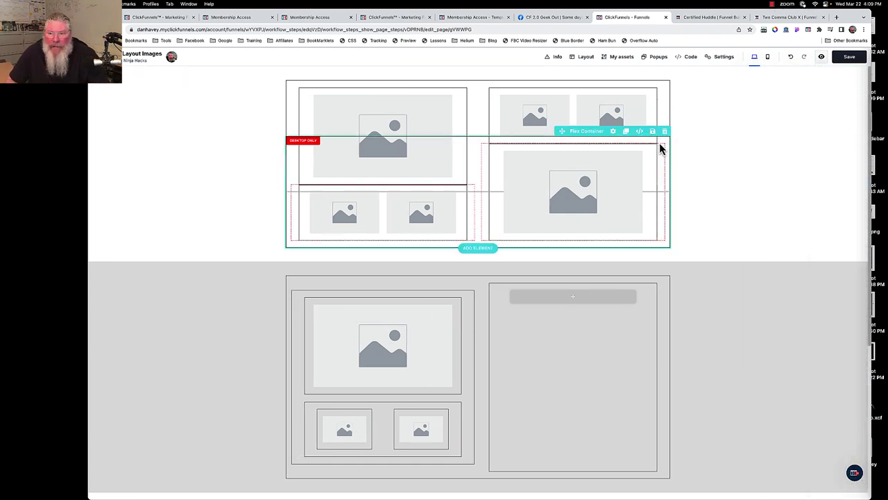
# Step: Set the desktop-only flex container's top margin to 75 px
pyautogui.click(616, 131)
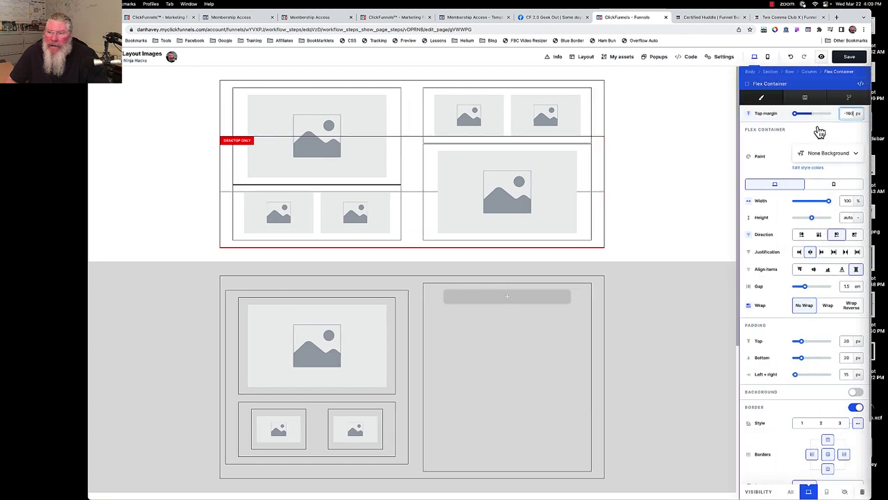
pyautogui.moveTo(793, 117); pyautogui.dragTo(817, 122)
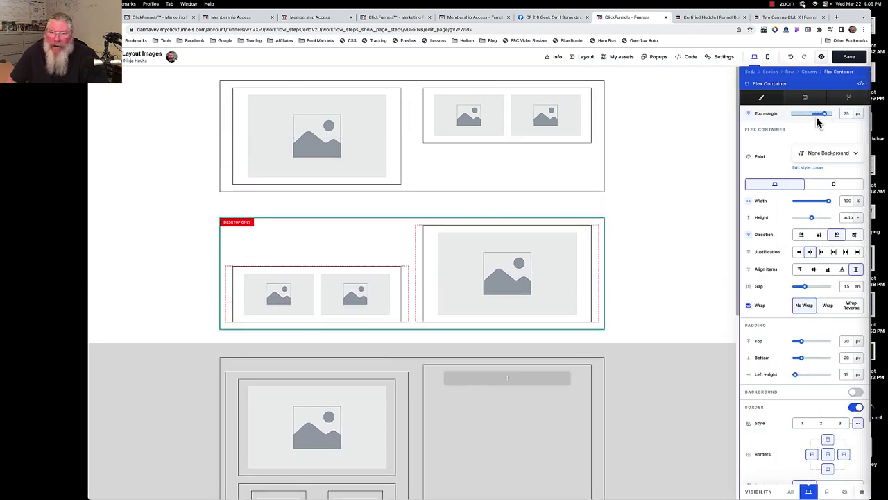
pyautogui.click(669, 145)
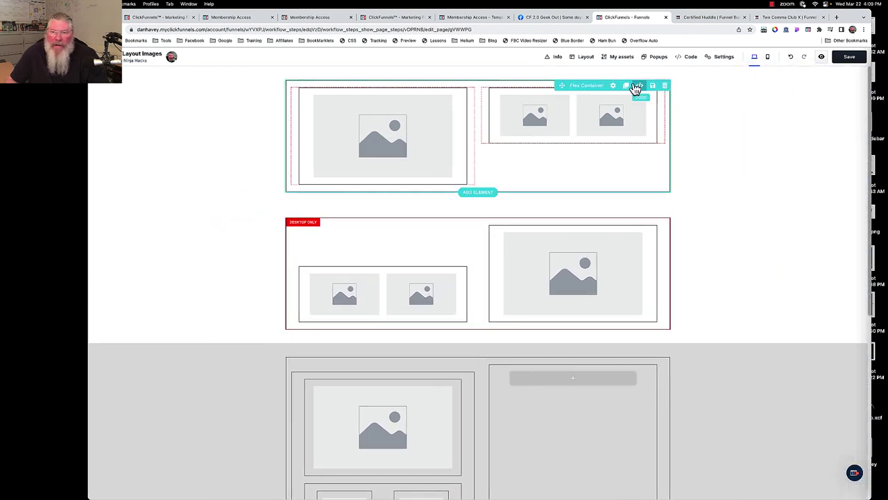
# Step: Compare the first outer flex container's desktop and mobile settings, especially its direction
pyautogui.click(614, 90)
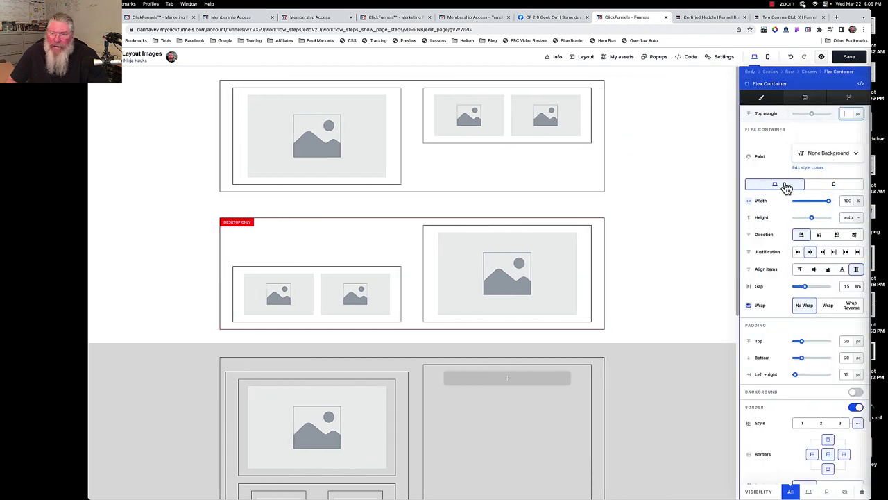
pyautogui.click(834, 185)
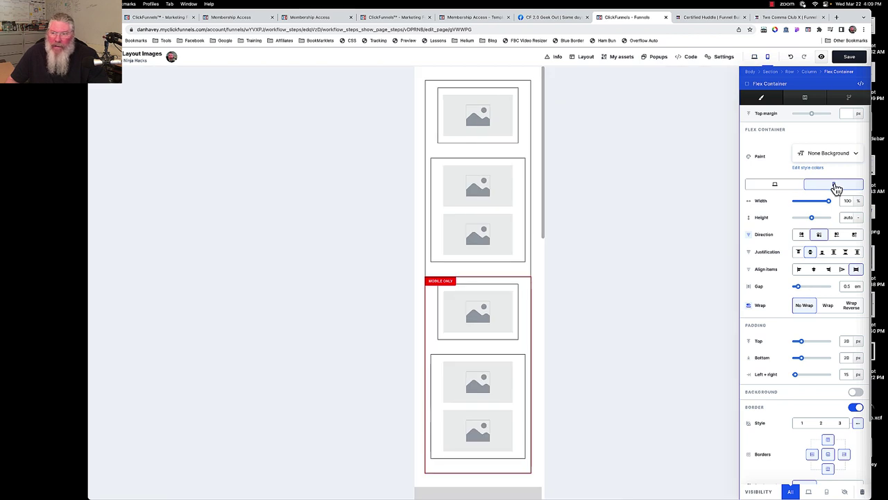
pyautogui.click(785, 185)
pyautogui.click(836, 185)
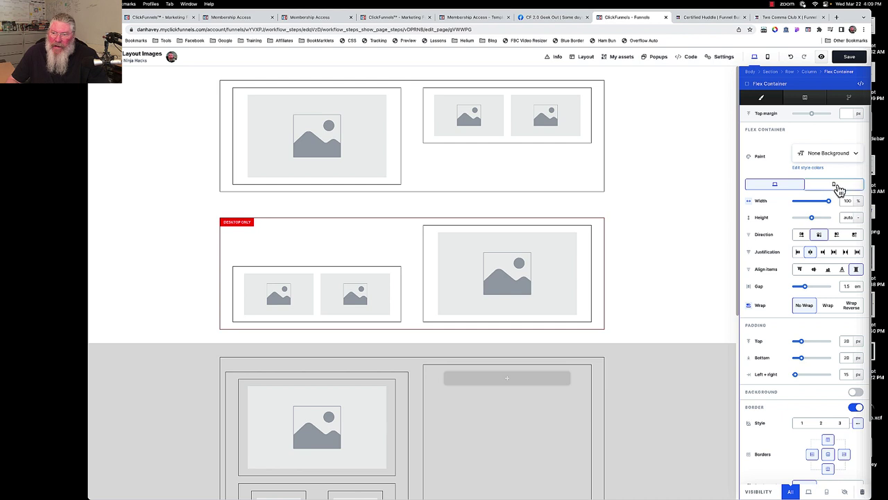
pyautogui.click(780, 188)
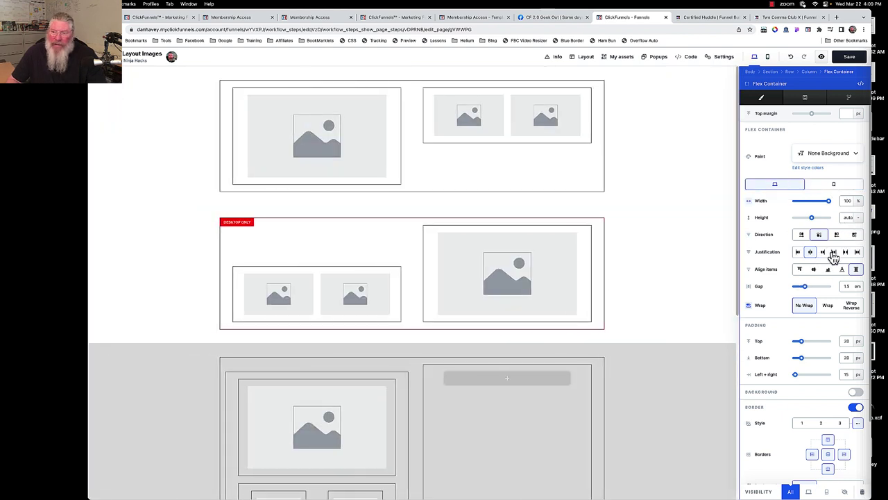
pyautogui.click(835, 189)
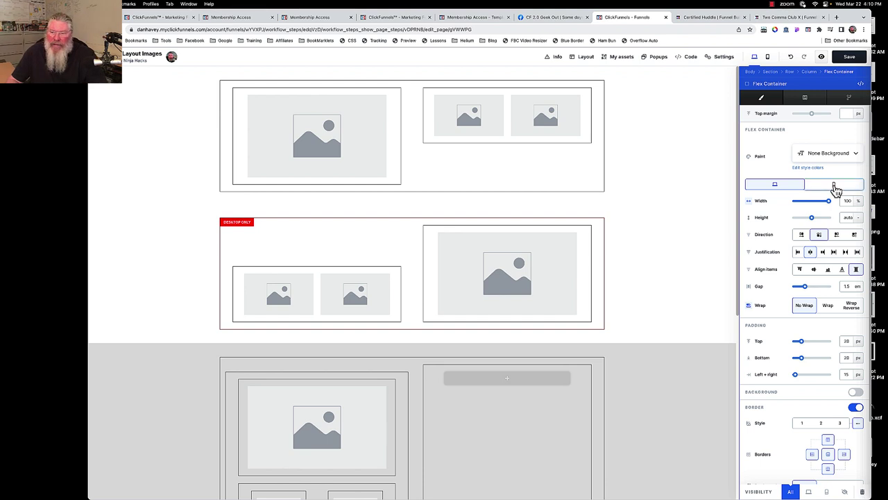
pyautogui.click(784, 187)
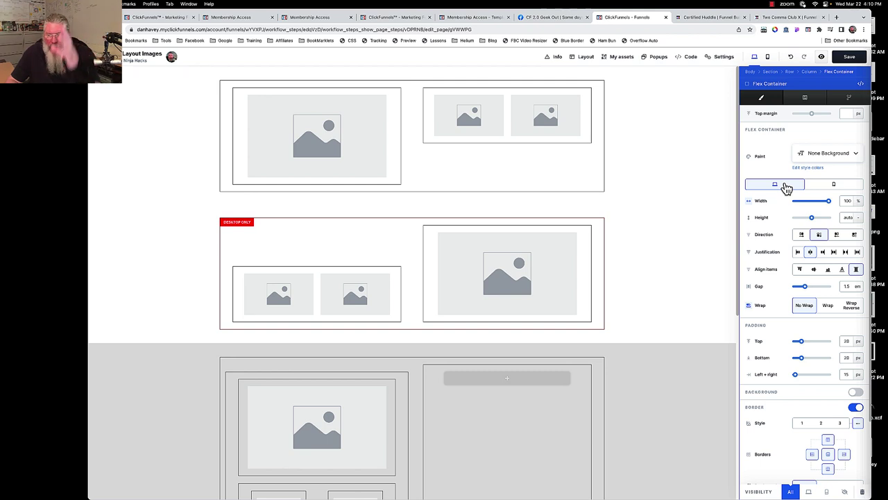
pyautogui.click(833, 186)
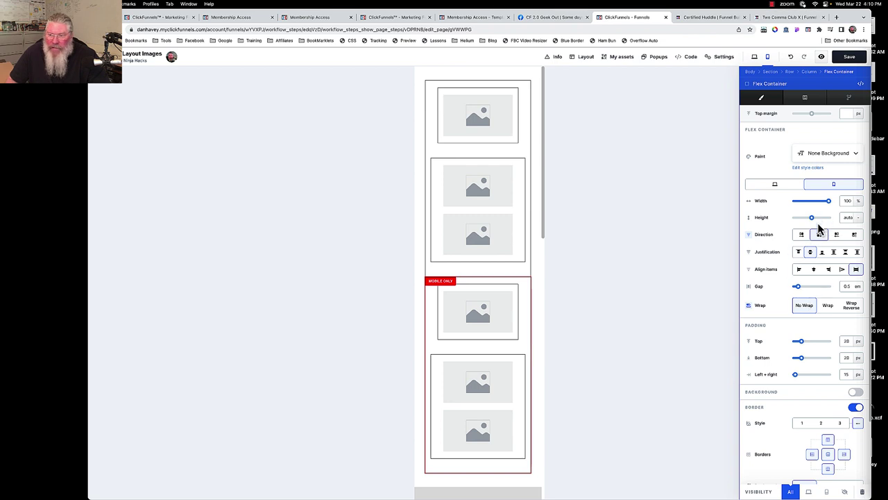
# Step: Compare the desktop and mobile settings of the nested flex container holding the two small images in the first grid, especially direction
pyautogui.click(532, 106)
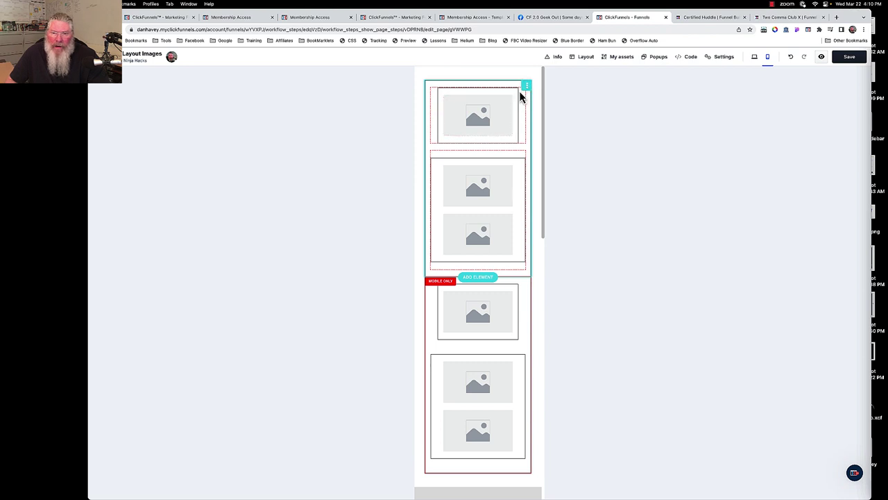
pyautogui.click(754, 59)
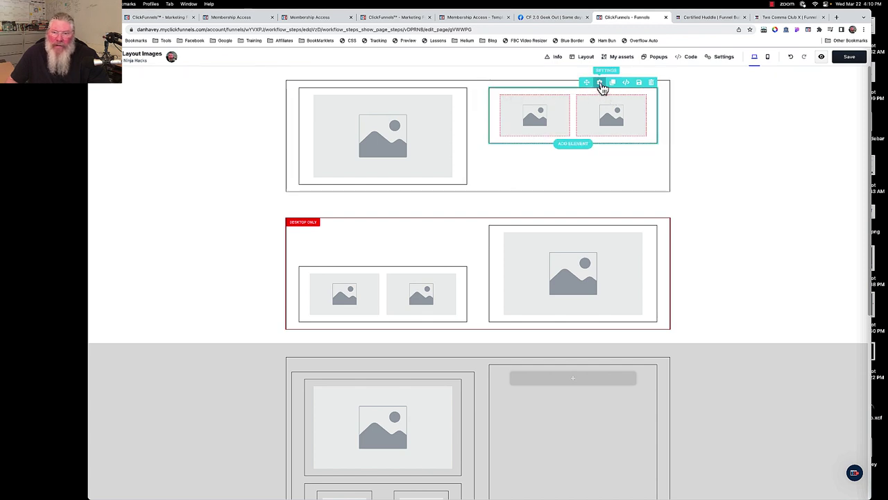
pyautogui.click(600, 83)
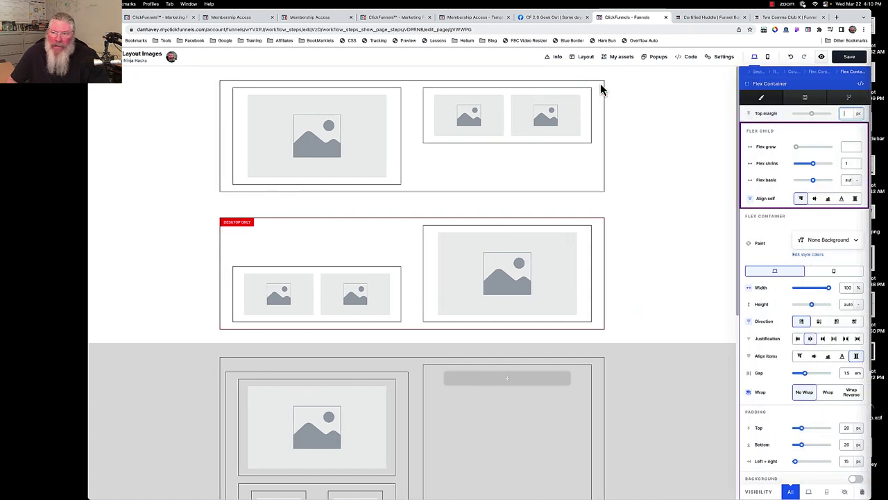
pyautogui.click(835, 272)
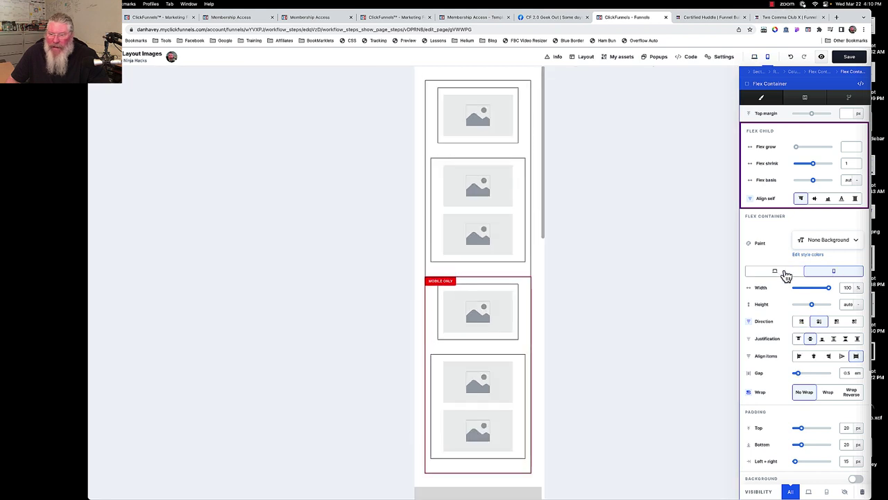
pyautogui.click(781, 272)
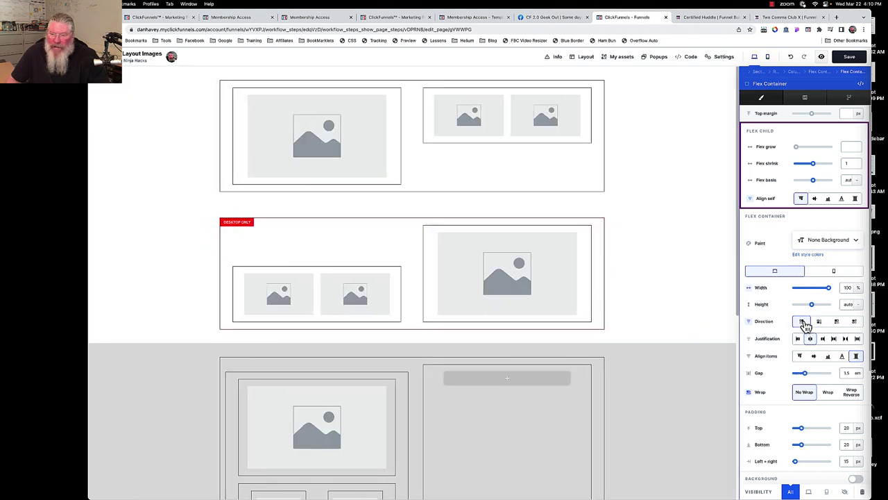
pyautogui.click(835, 273)
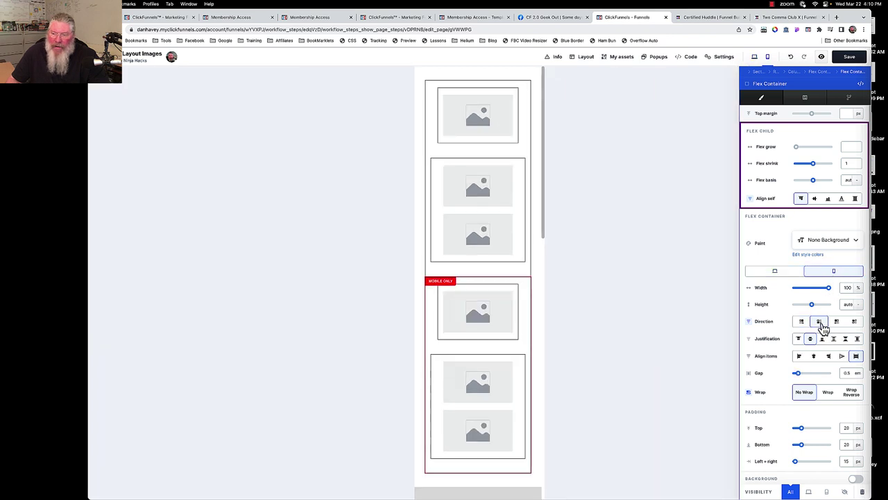
pyautogui.click(787, 274)
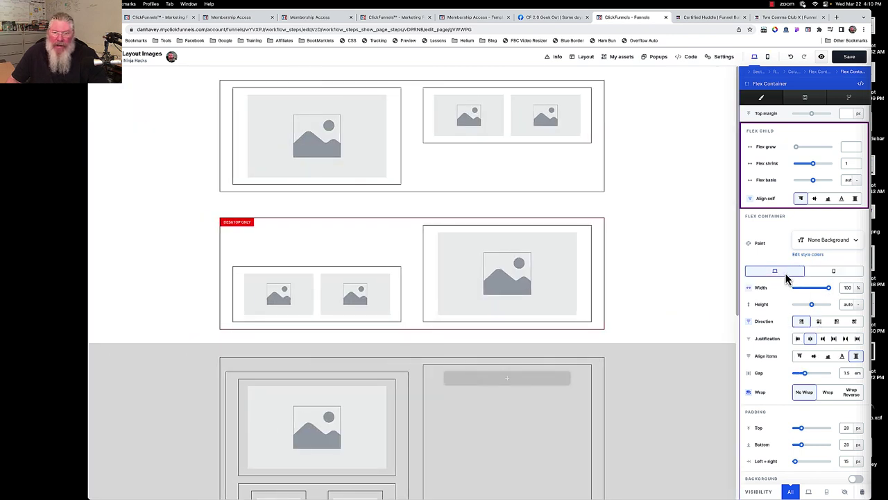
pyautogui.click(827, 276)
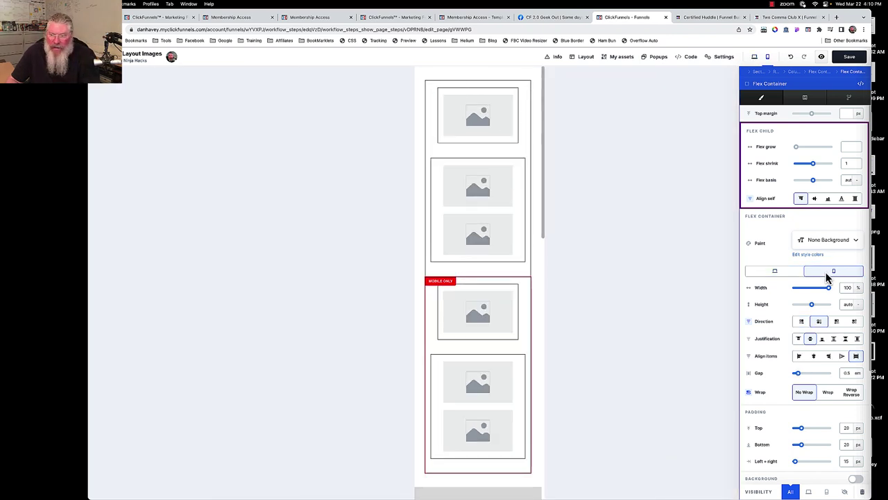
pyautogui.click(779, 271)
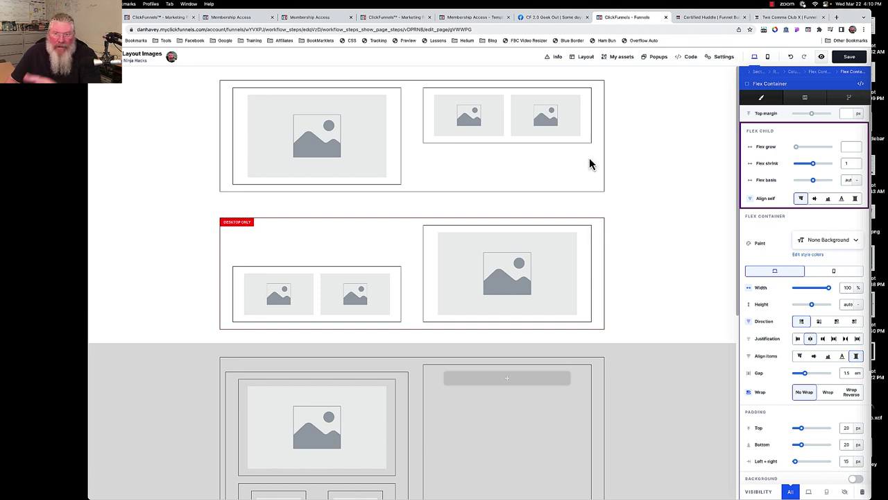
pyautogui.click(677, 173)
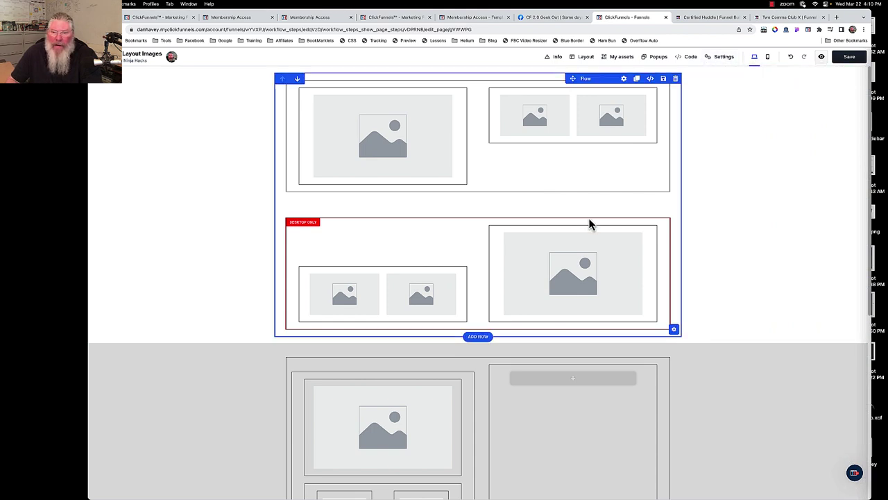
# Step: Set the desktop-only flex container's top margin to -160 px so it overlaps the first container
pyautogui.click(615, 214)
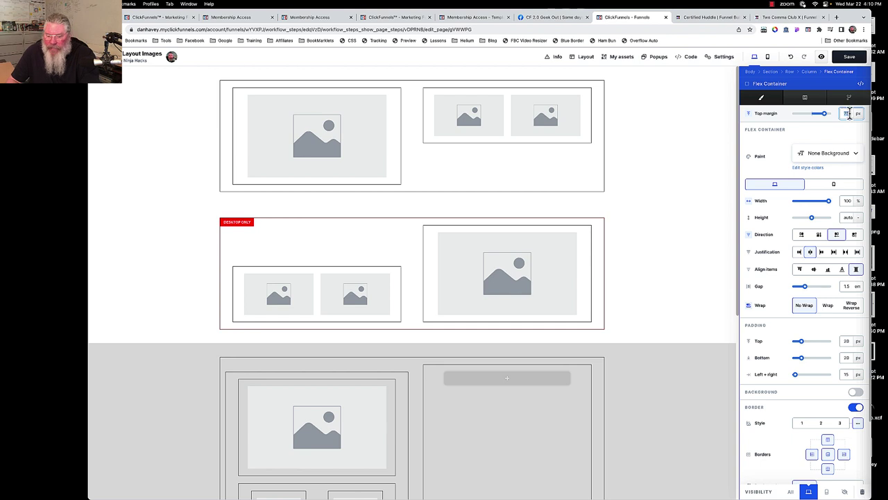
pyautogui.write('-180')
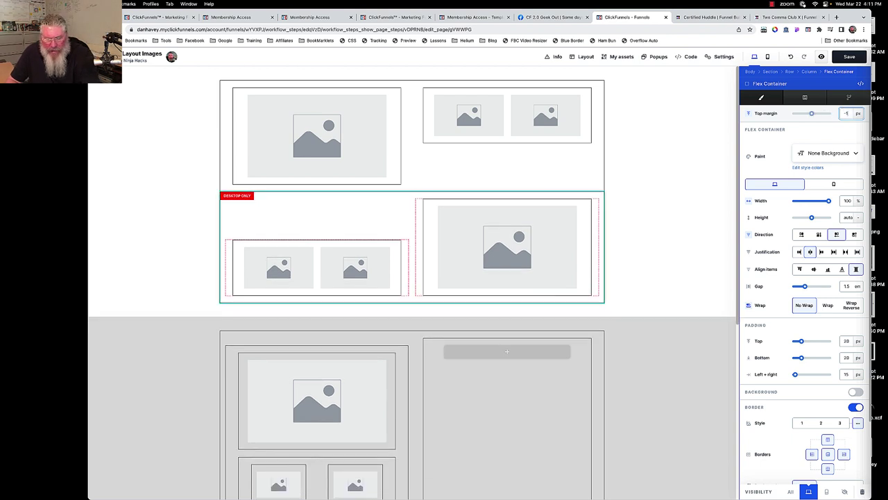
pyautogui.click(682, 174)
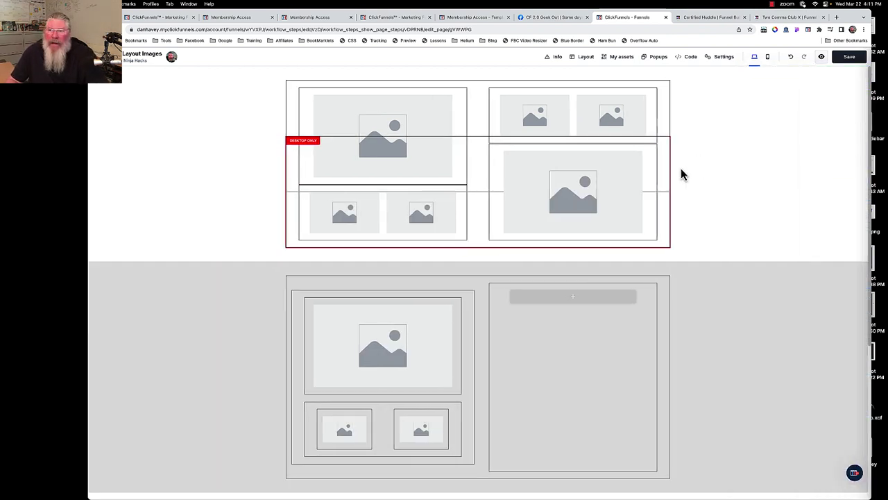
# Step: Preview the page and check how the image grid responds at narrow mobile width and full desktop width
pyautogui.click(823, 61)
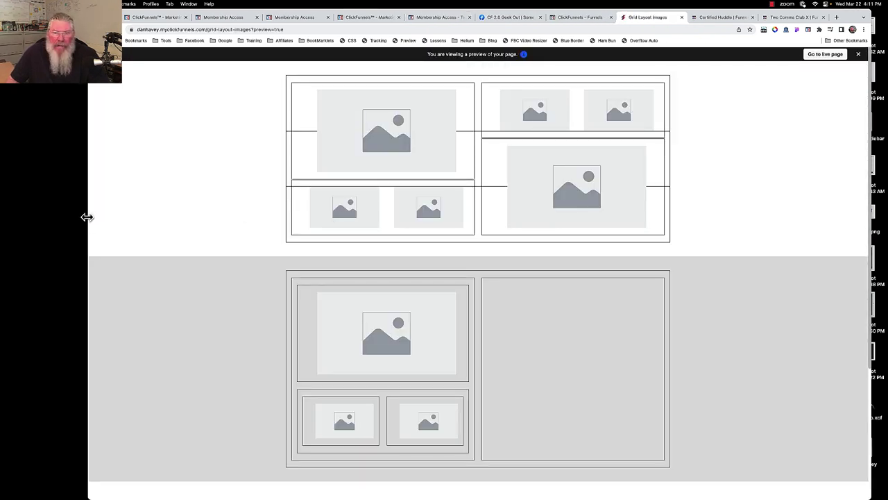
pyautogui.moveTo(88, 217); pyautogui.dragTo(613, 202)
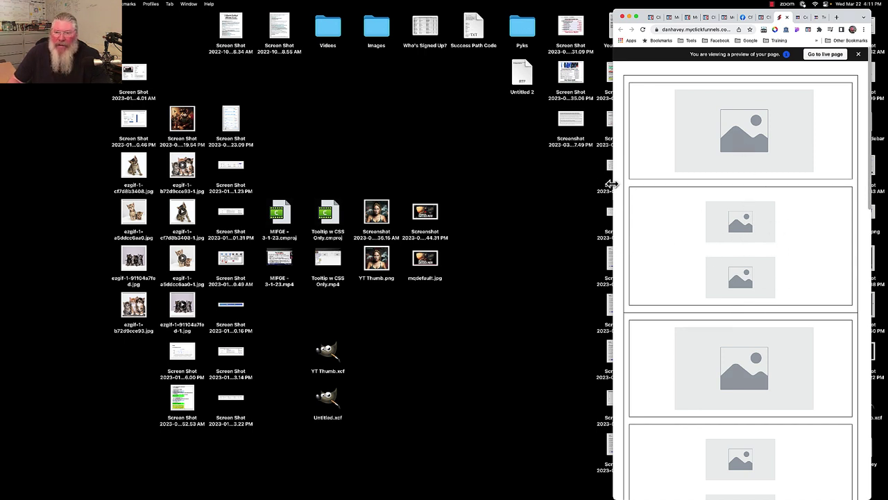
pyautogui.moveTo(611, 184); pyautogui.dragTo(76, 195)
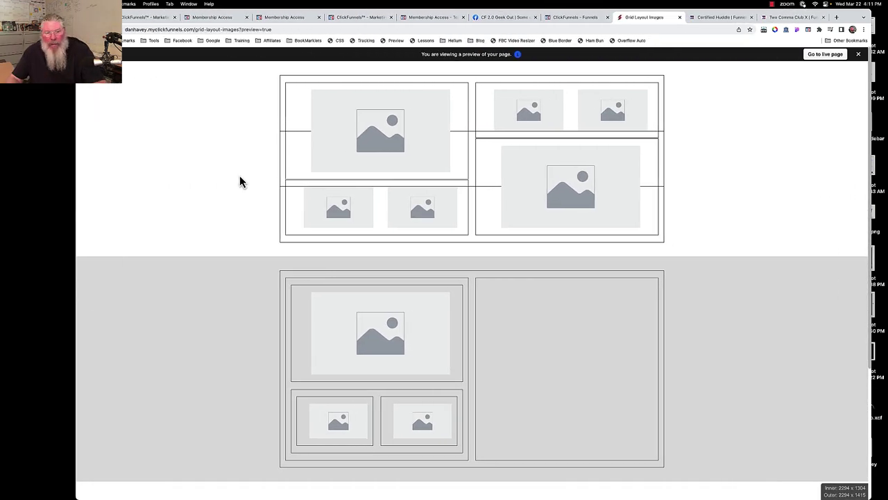
# Step: Return to the page editor and review the flex container grid, the gray nested-container section and the nested-section image grid
pyautogui.click(566, 17)
pyautogui.scroll(-3, 694, 292)
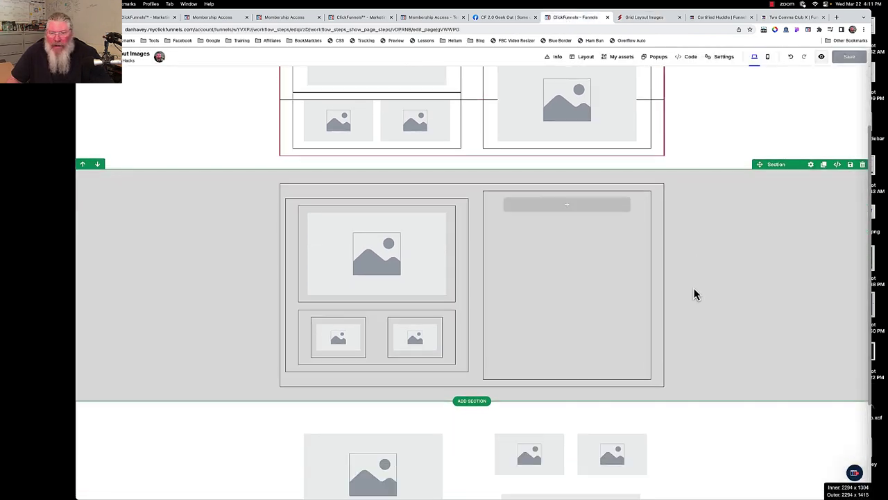
pyautogui.scroll(3, 236, 240)
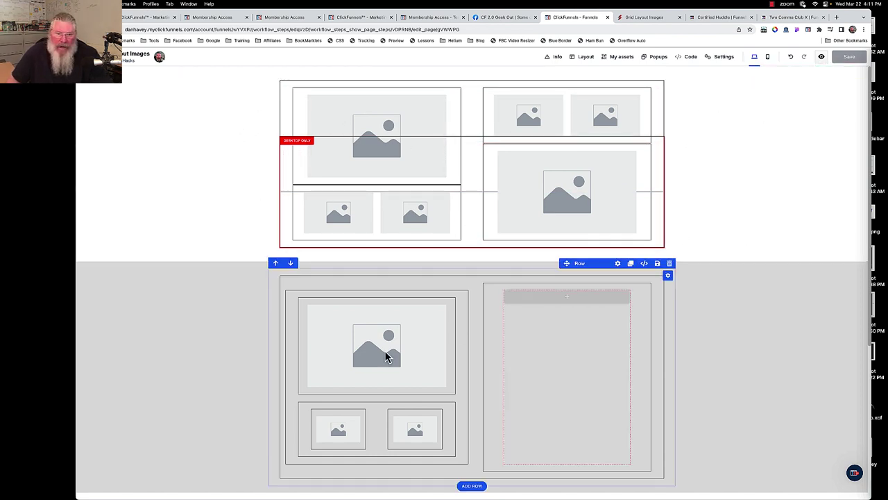
pyautogui.scroll(-2, 243, 354)
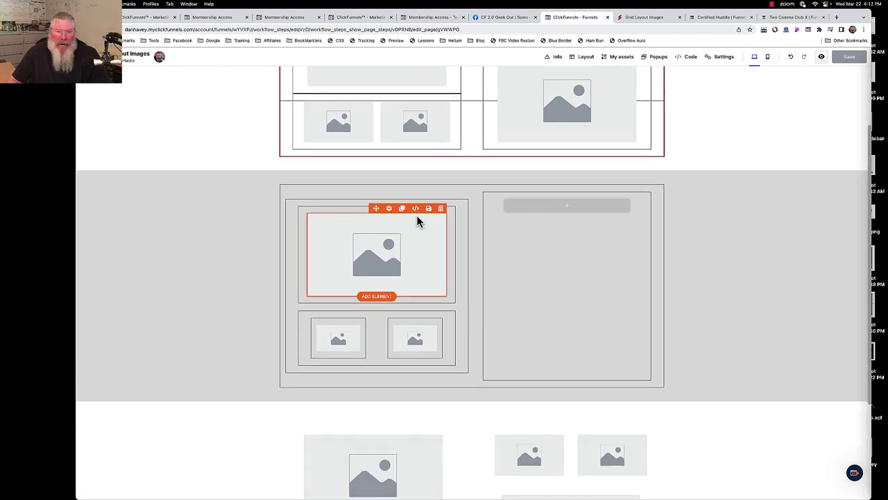
pyautogui.scroll(1, 417, 222)
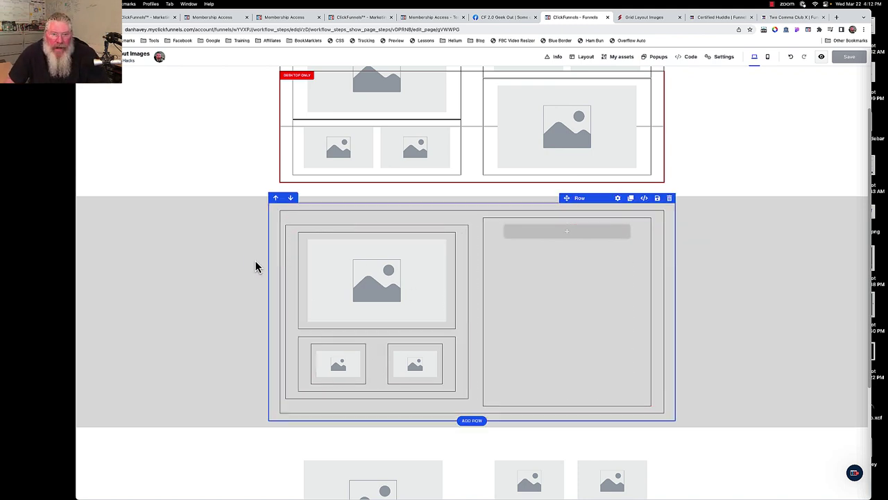
pyautogui.scroll(2, 250, 264)
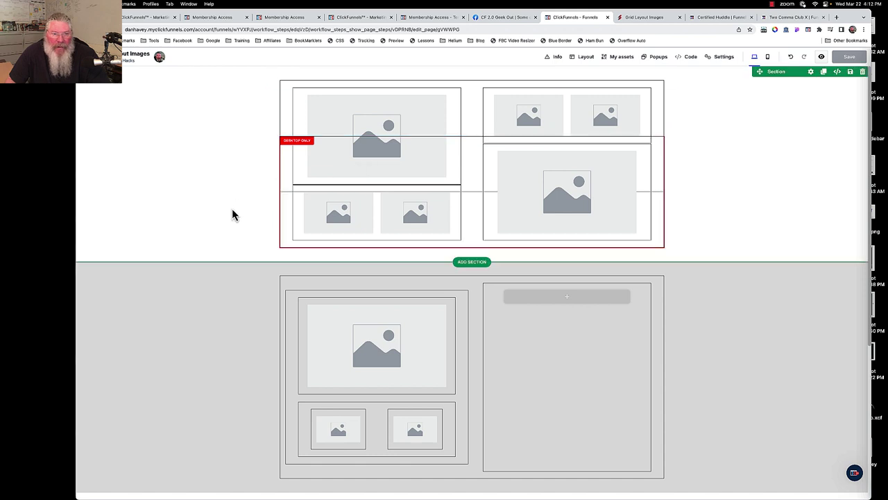
pyautogui.scroll(-4, 232, 212)
pyautogui.scroll(-3, 231, 215)
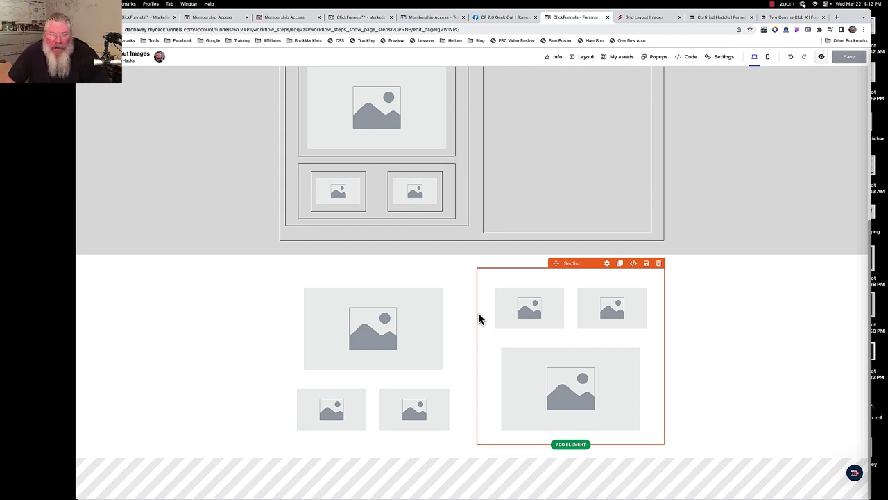
# Step: Review the experimental editor settings that allow sections to behave as elements
pyautogui.click(721, 57)
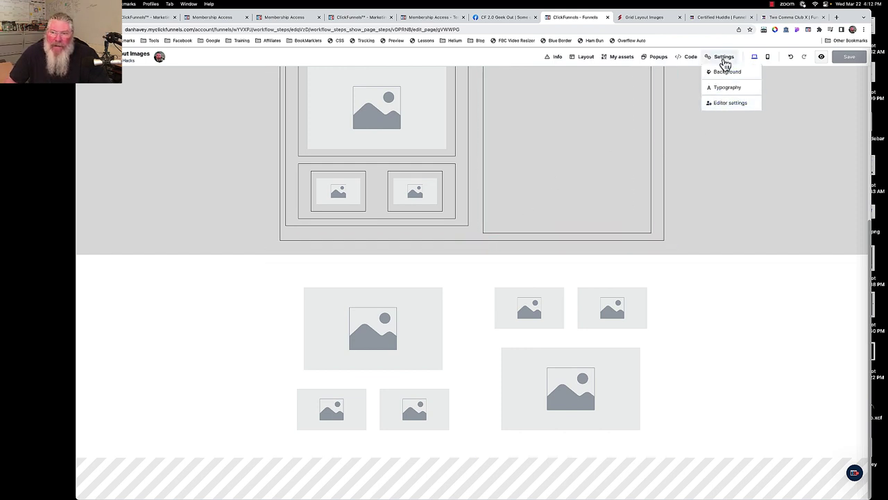
pyautogui.click(725, 104)
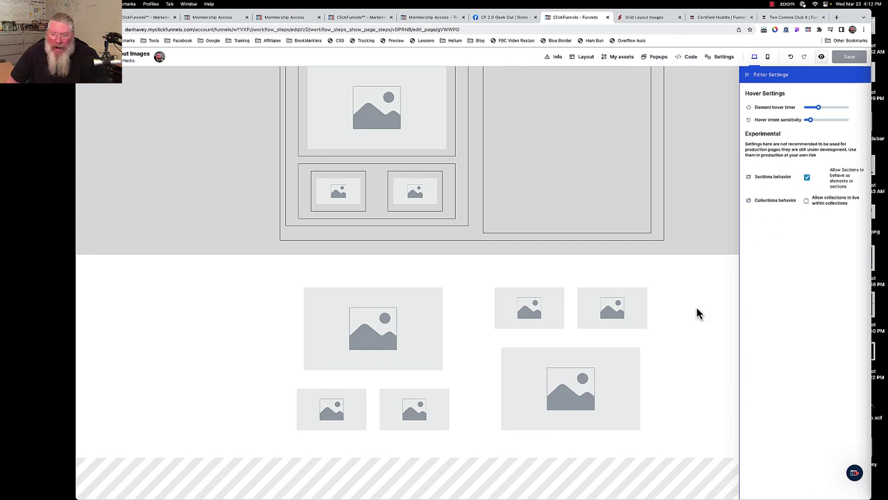
pyautogui.press('Escape')
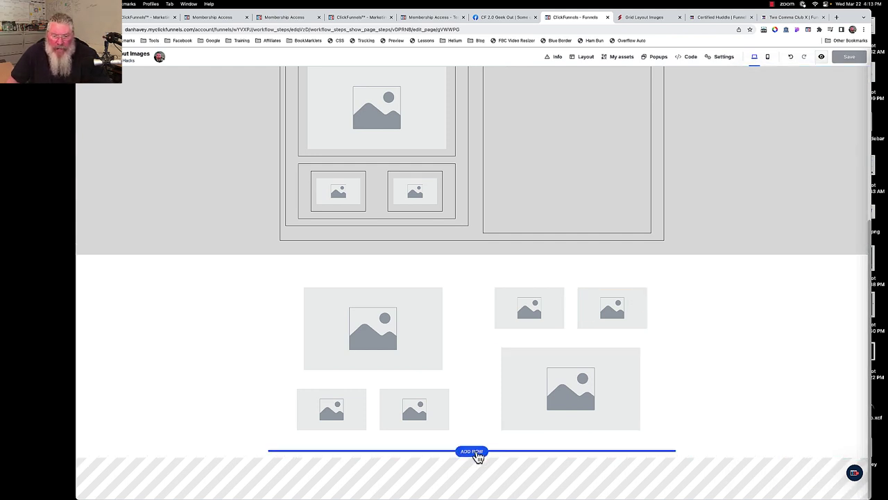
pyautogui.click(472, 452)
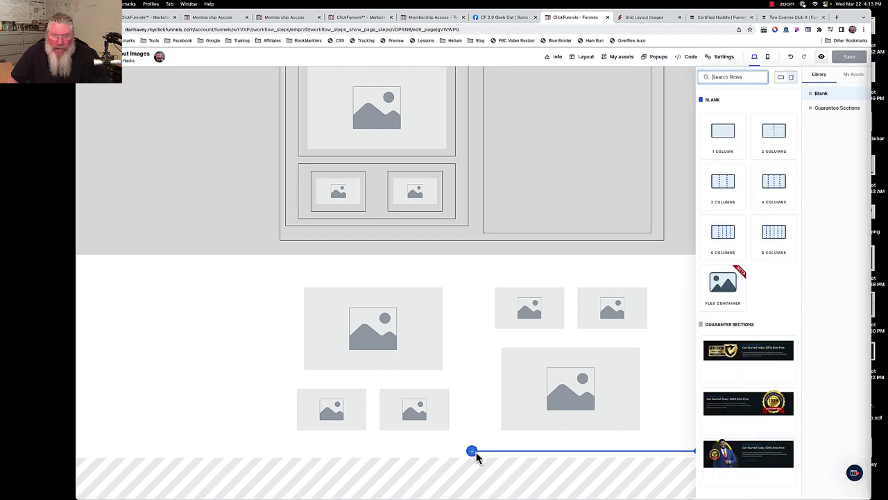
pyautogui.click(722, 142)
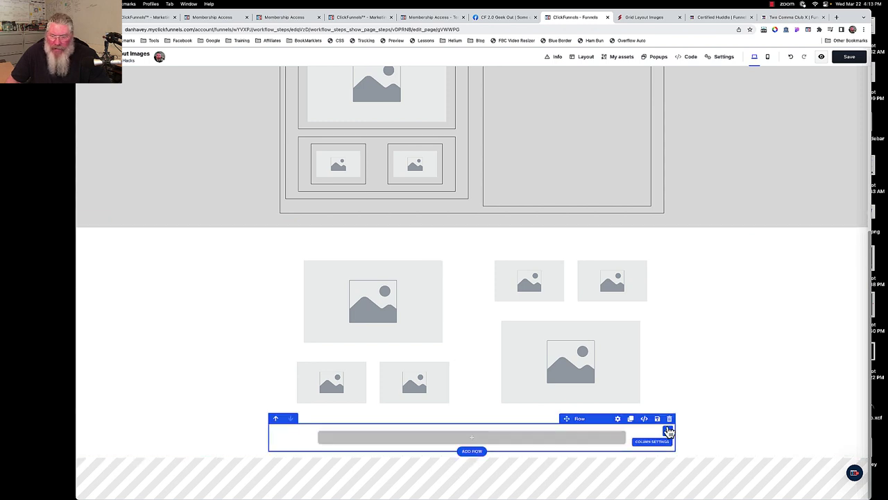
pyautogui.click(669, 421)
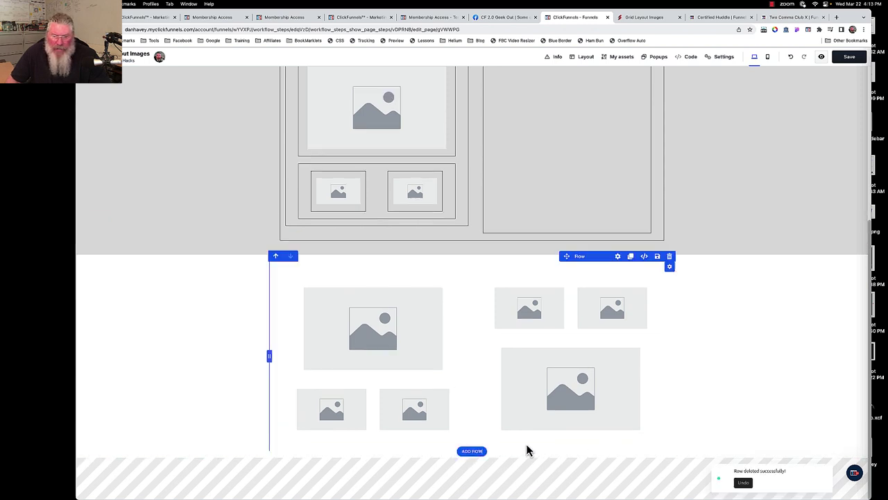
# Step: Add a two-column row below the last image grid and insert a blank Full Page section in its left column
pyautogui.click(474, 453)
pyautogui.click(782, 147)
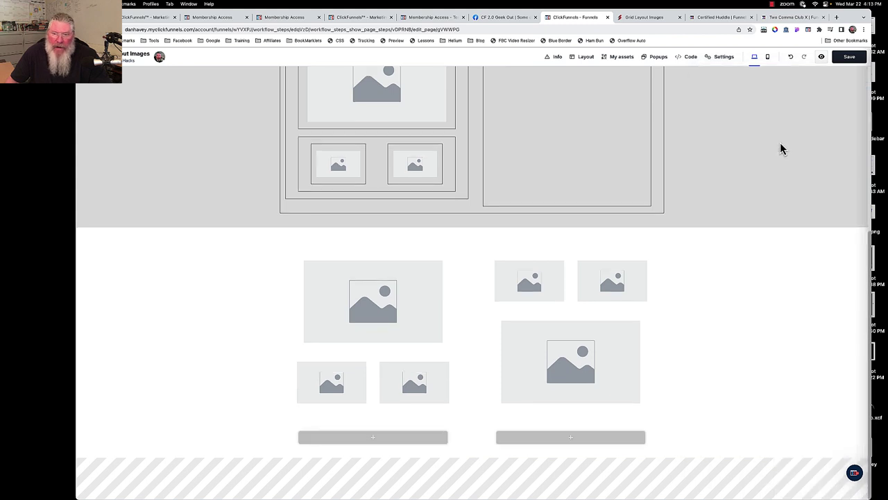
pyautogui.click(379, 437)
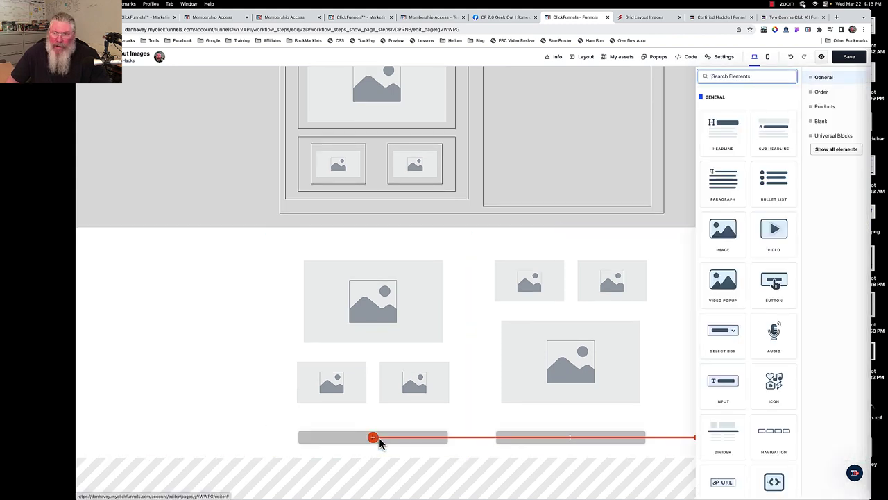
pyautogui.click(820, 123)
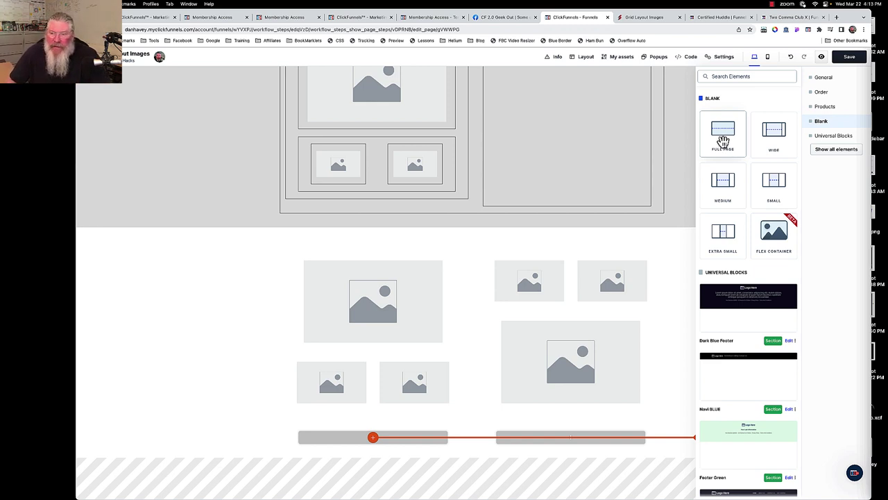
pyautogui.moveTo(723, 141); pyautogui.dragTo(722, 144)
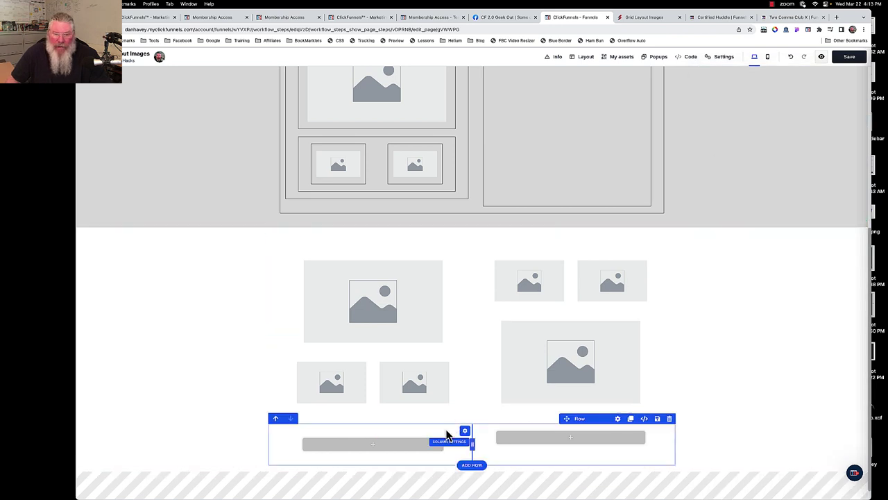
# Step: Build the left nested section of the bottom row with a one-column row above a two-column row
pyautogui.click(370, 448)
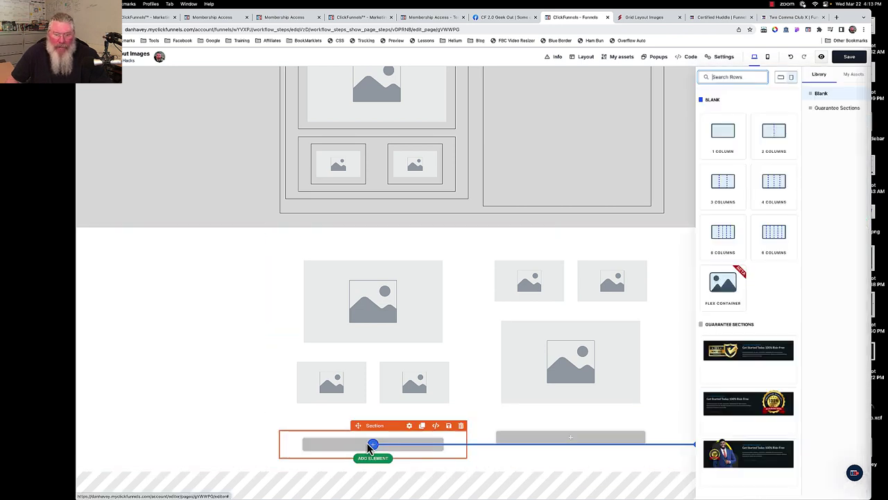
pyautogui.click(719, 131)
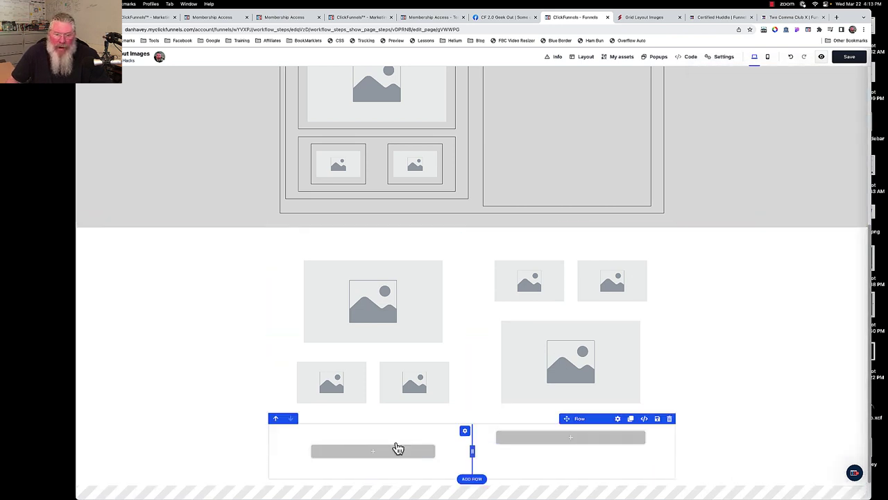
pyautogui.click(373, 464)
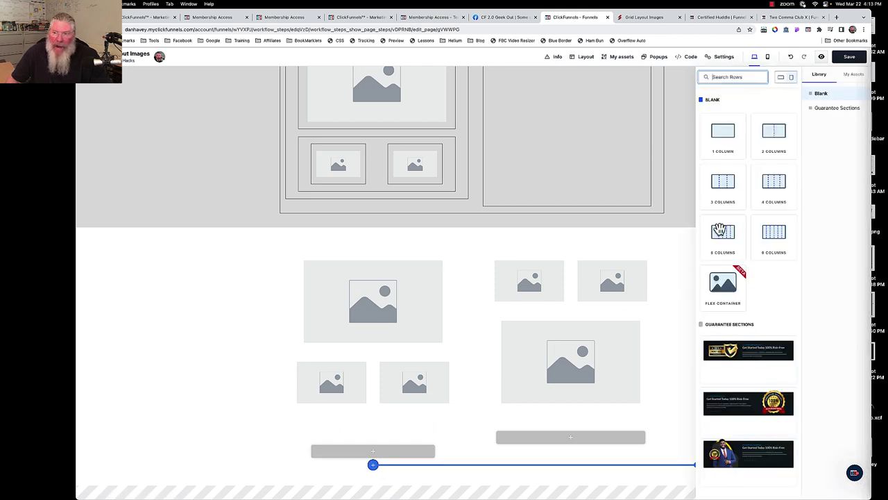
pyautogui.click(772, 135)
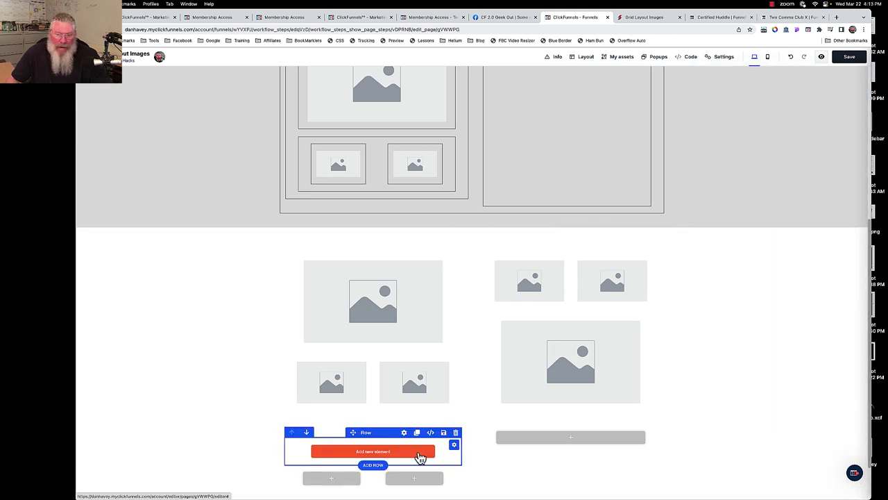
# Step: Insert a blank Full Page section in the bottom row's right column, with a two-column row above a one-column row
pyautogui.click(583, 439)
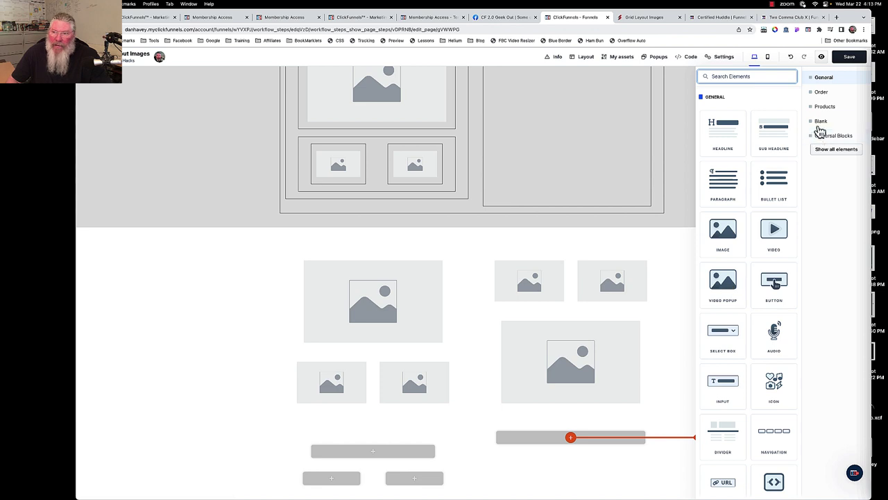
pyautogui.click(821, 121)
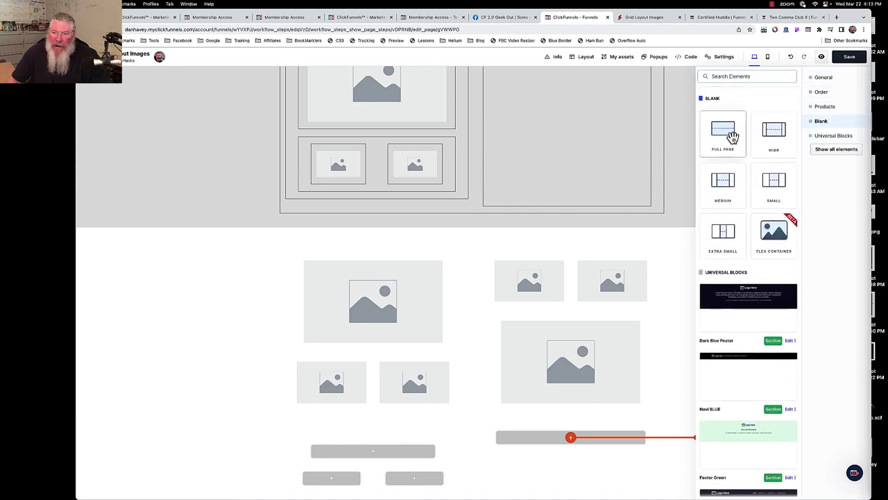
pyautogui.click(730, 135)
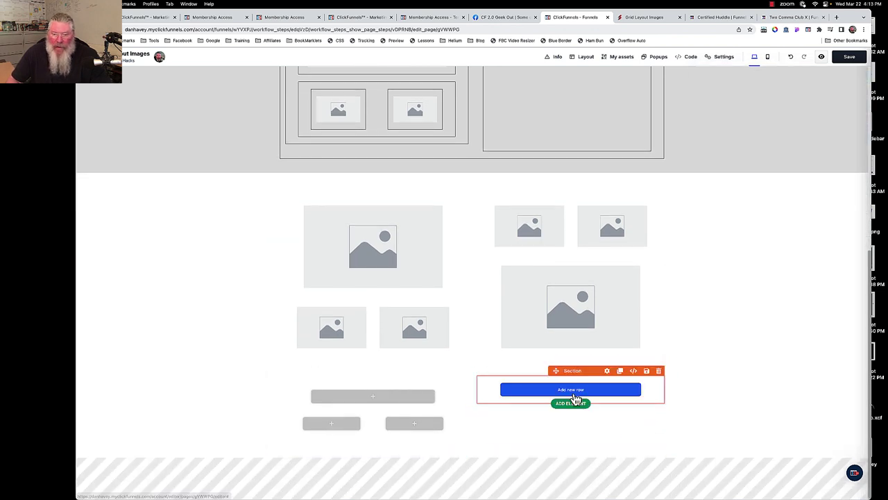
pyautogui.click(574, 390)
pyautogui.click(772, 156)
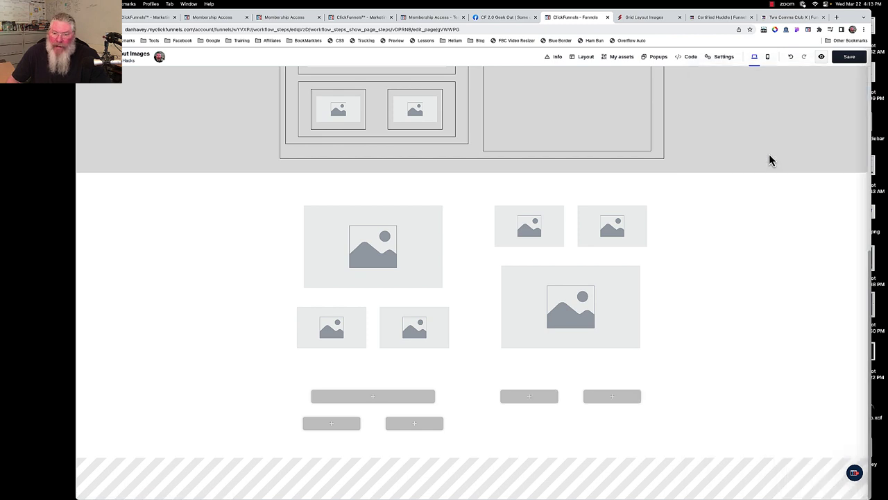
pyautogui.click(572, 410)
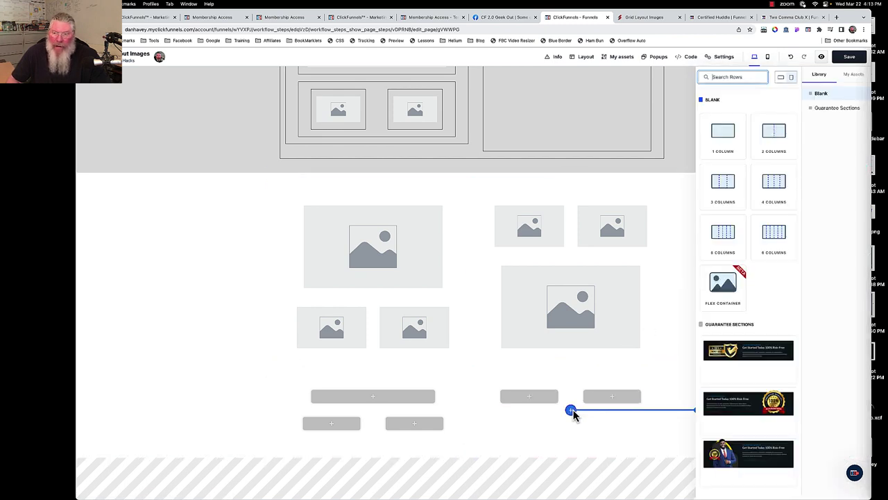
pyautogui.click(736, 153)
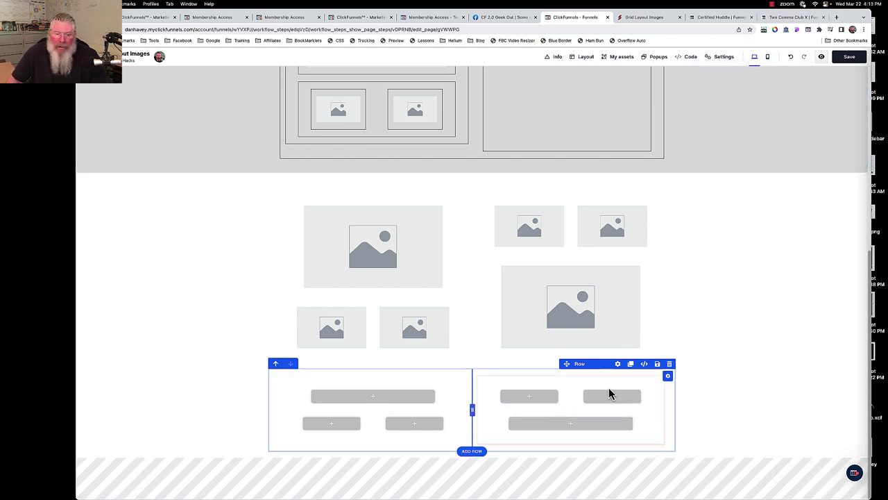
# Step: Add an image to the left section's one-column row, duplicate it twice and move the copies into the two small columns below
pyautogui.click(390, 402)
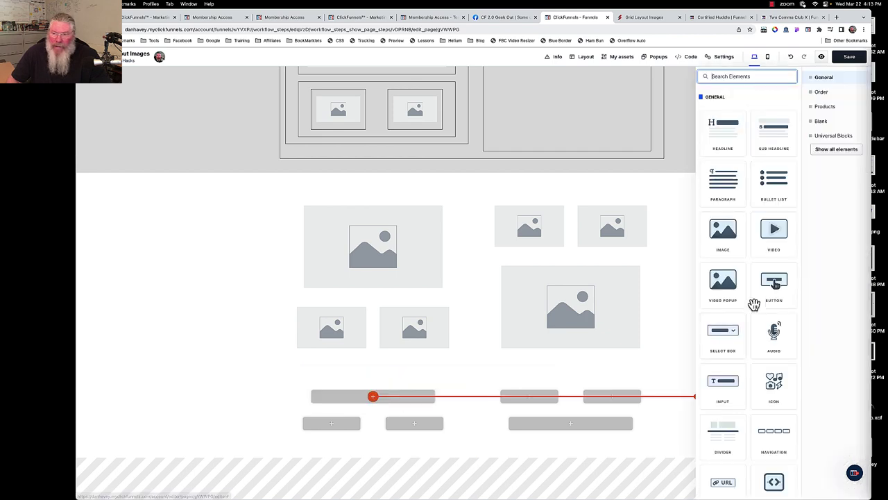
pyautogui.click(726, 242)
pyautogui.scroll(-2, 401, 463)
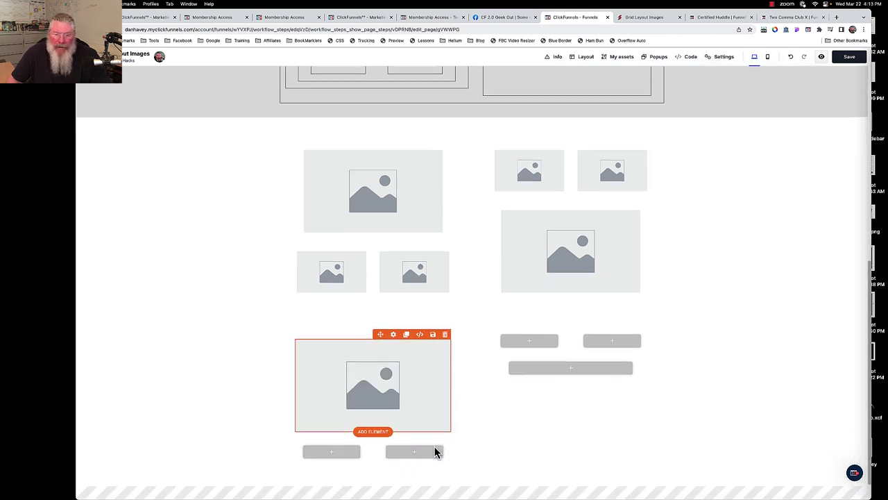
pyautogui.click(408, 306)
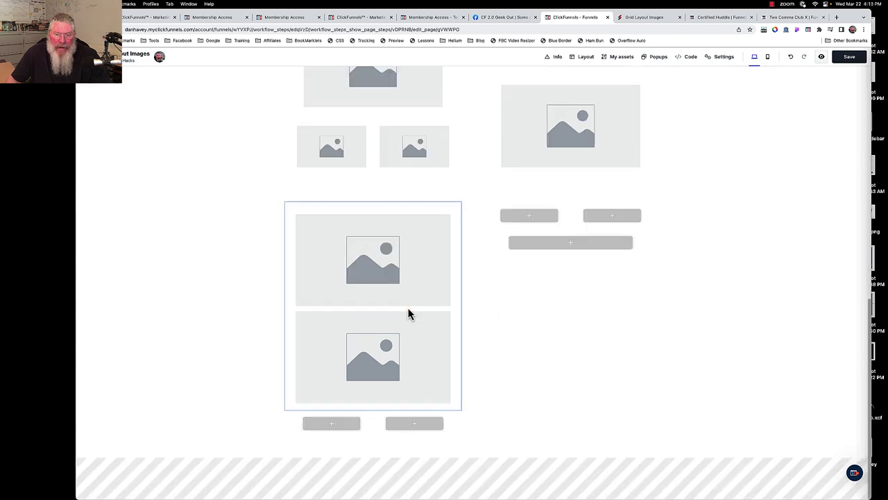
pyautogui.click(408, 209)
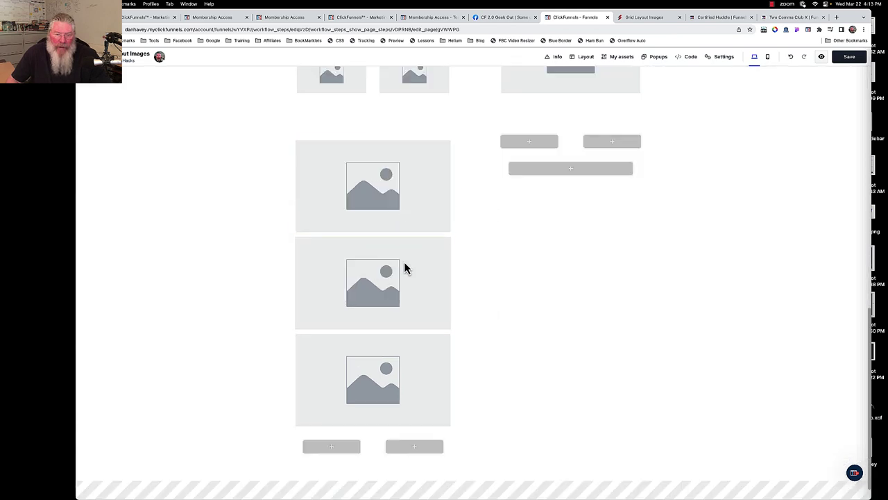
pyautogui.moveTo(400, 301)
pyautogui.mouseDown()
pyautogui.moveTo(418, 462)
pyautogui.moveTo(401, 455)
pyautogui.moveTo(409, 436)
pyautogui.mouseUp()
pyautogui.moveTo(387, 337); pyautogui.dragTo(339, 398)
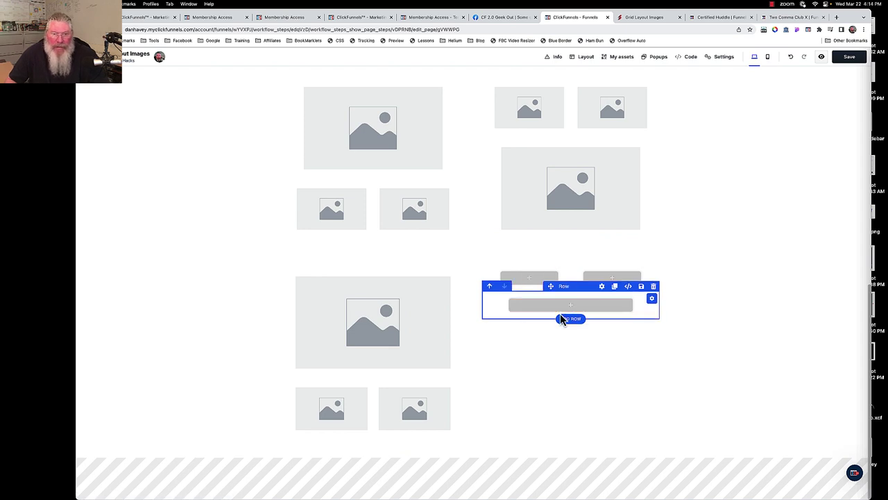
# Step: Check how the editor page and the page preview stack the image grids at narrow mobile width and at wide desktop width
pyautogui.moveTo(73, 186); pyautogui.dragTo(630, 165)
pyautogui.moveTo(296, 168); pyautogui.dragTo(57, 199)
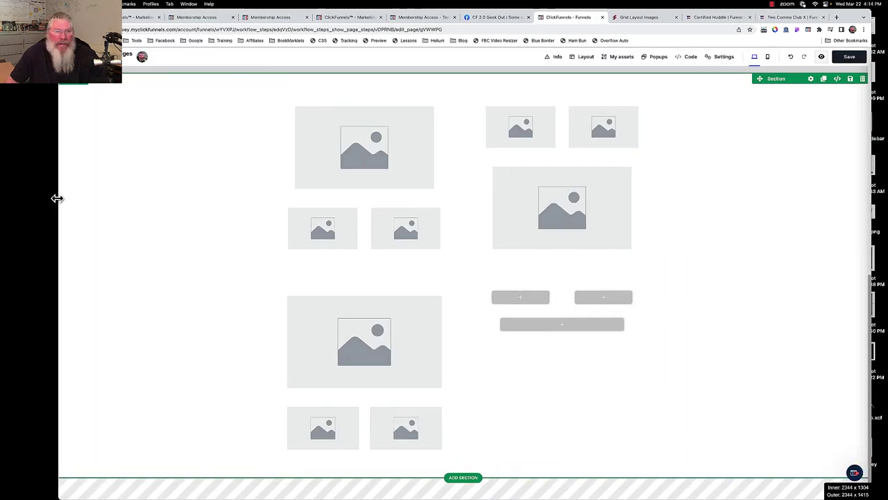
pyautogui.click(637, 20)
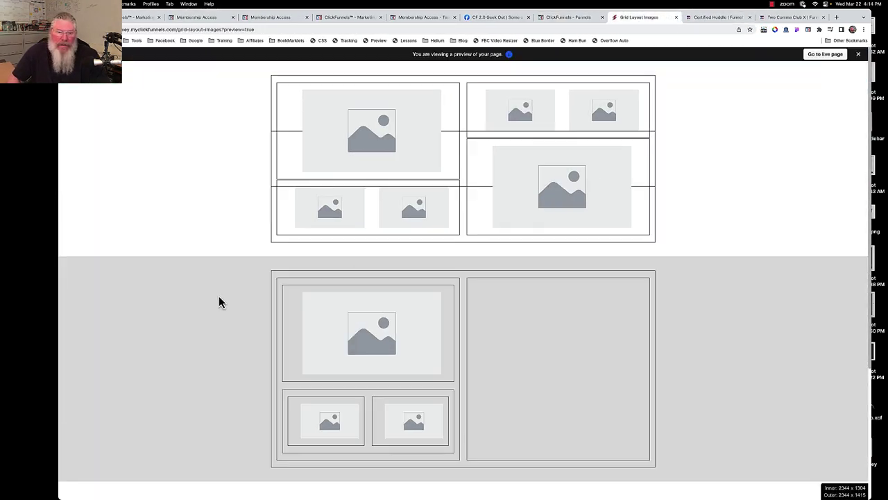
pyautogui.scroll(-5, 139, 308)
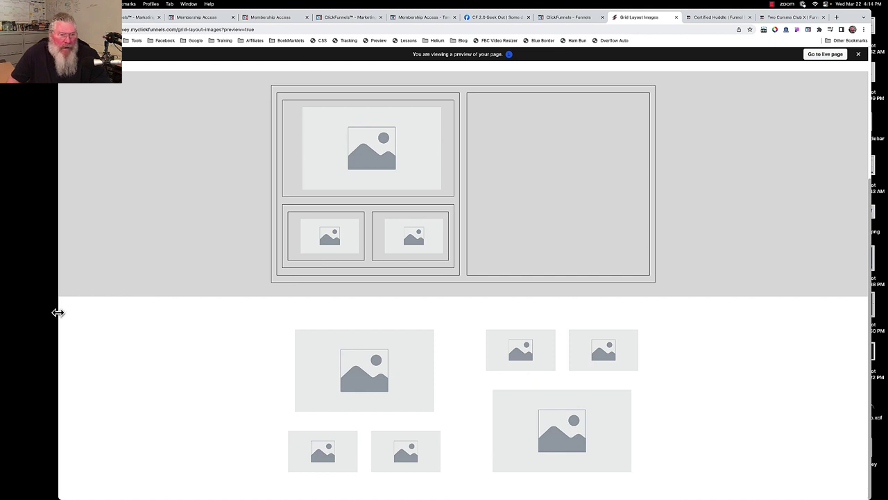
pyautogui.moveTo(57, 313); pyautogui.dragTo(644, 275)
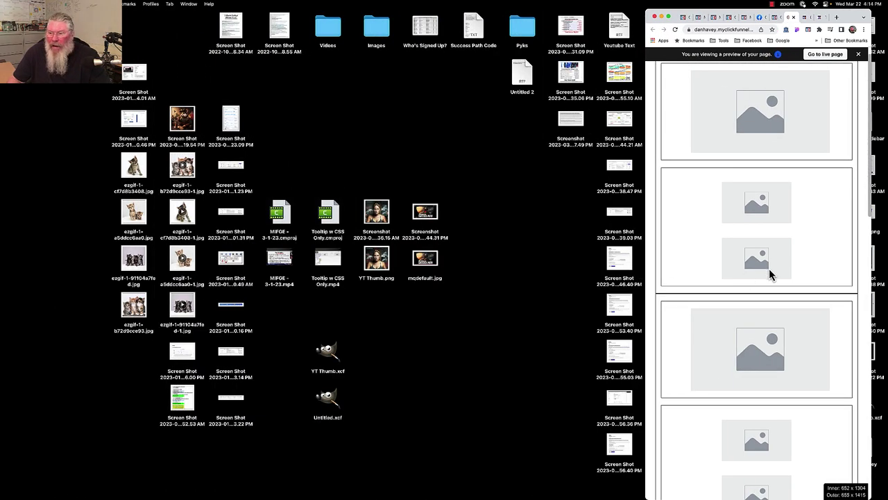
pyautogui.scroll(2, 770, 275)
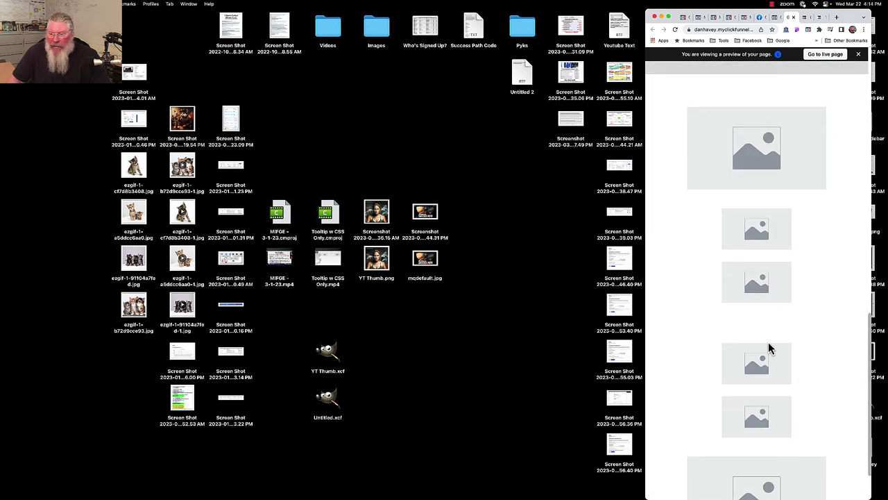
pyautogui.scroll(-2, 756, 425)
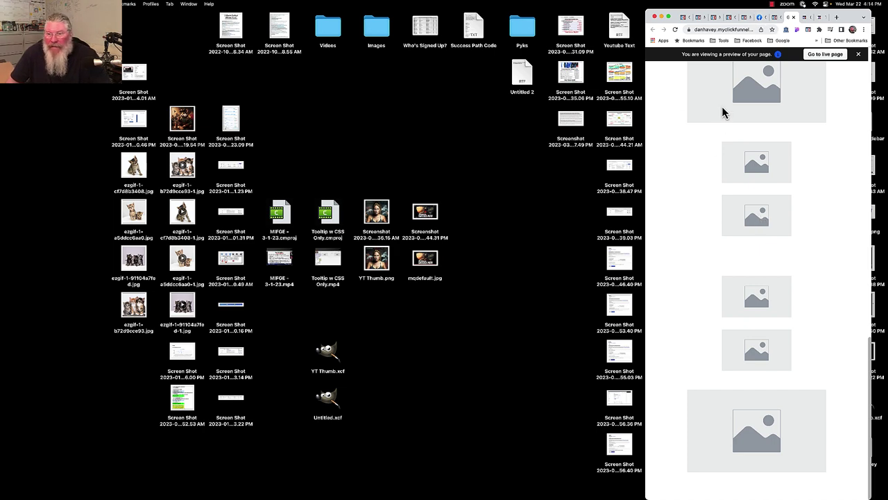
pyautogui.moveTo(644, 159); pyautogui.dragTo(112, 159)
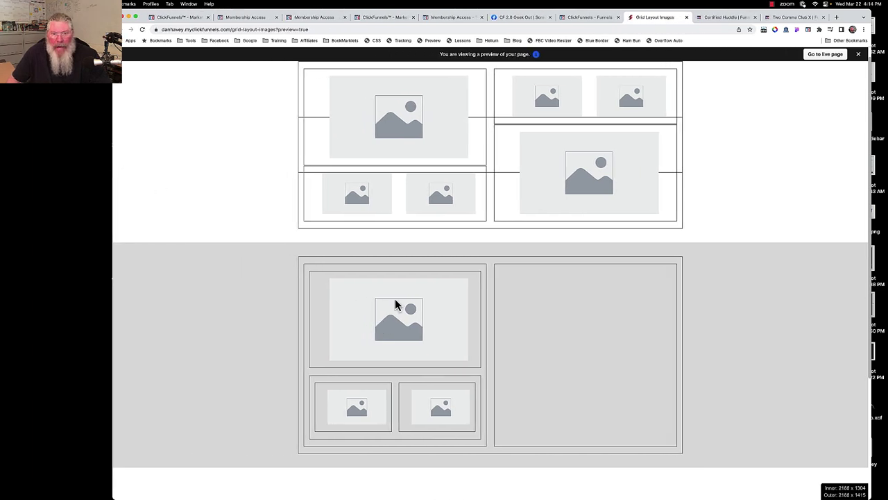
pyautogui.scroll(1, 398, 298)
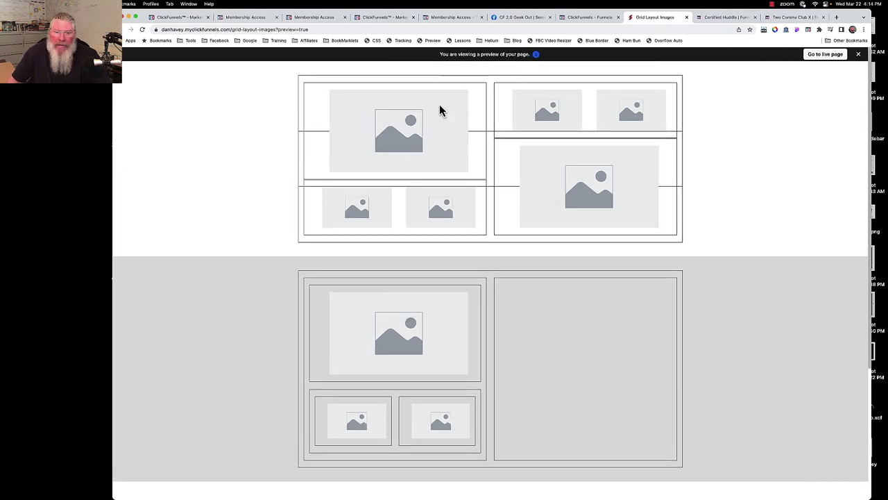
# Step: Return to the page editor and set the width of the upper nested-section grid's large left image to 100%
pyautogui.click(589, 17)
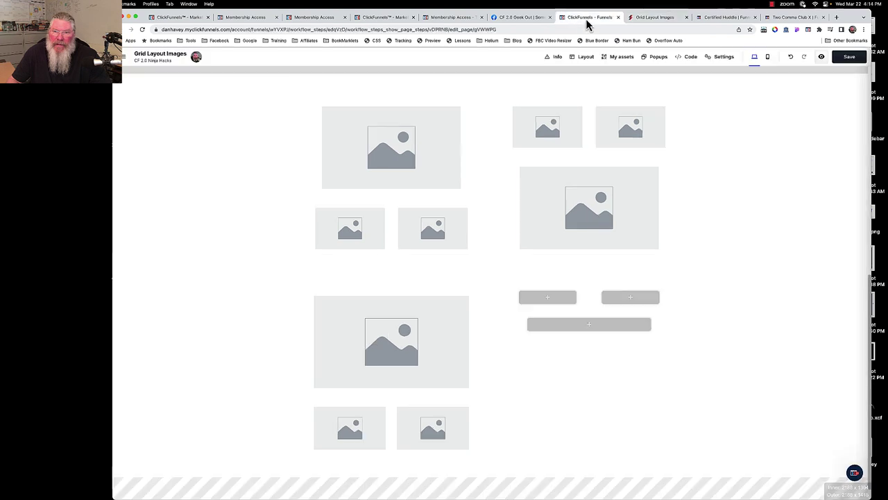
pyautogui.click(402, 188)
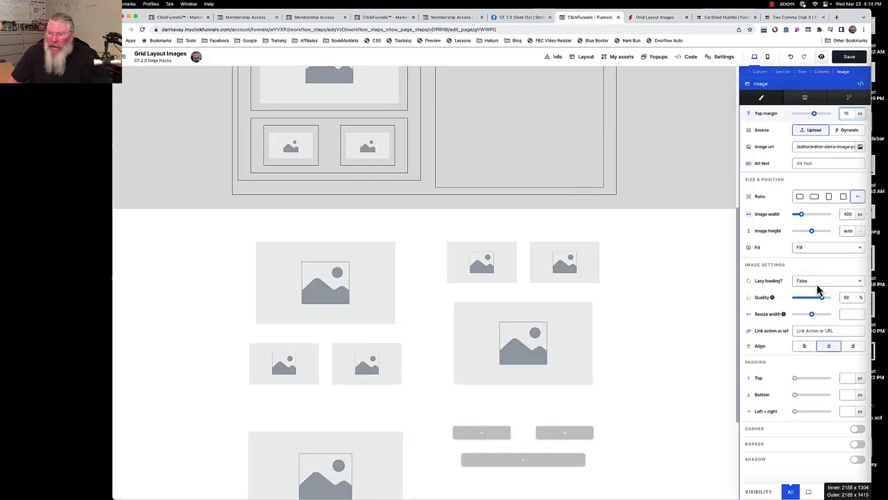
pyautogui.click(860, 214)
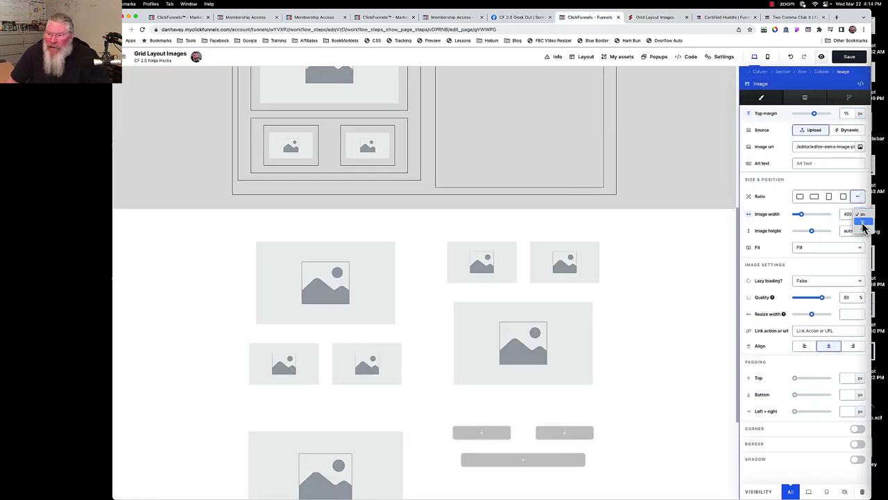
pyautogui.click(863, 229)
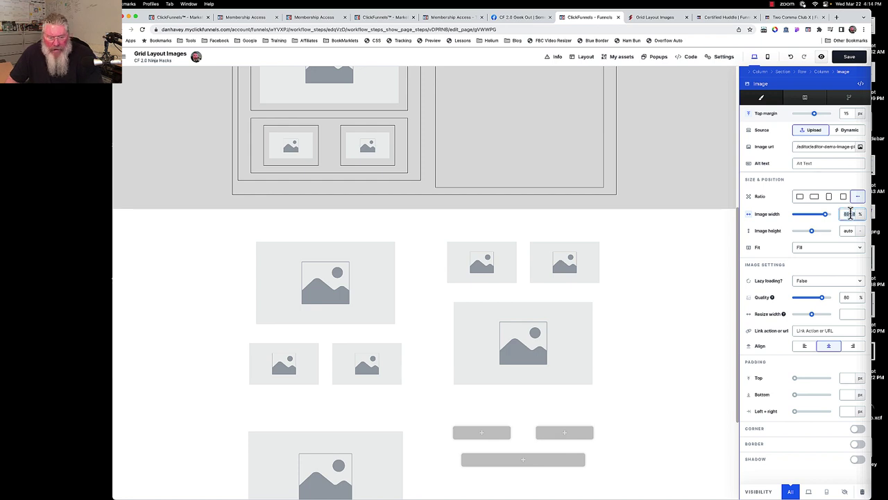
pyautogui.write('100')
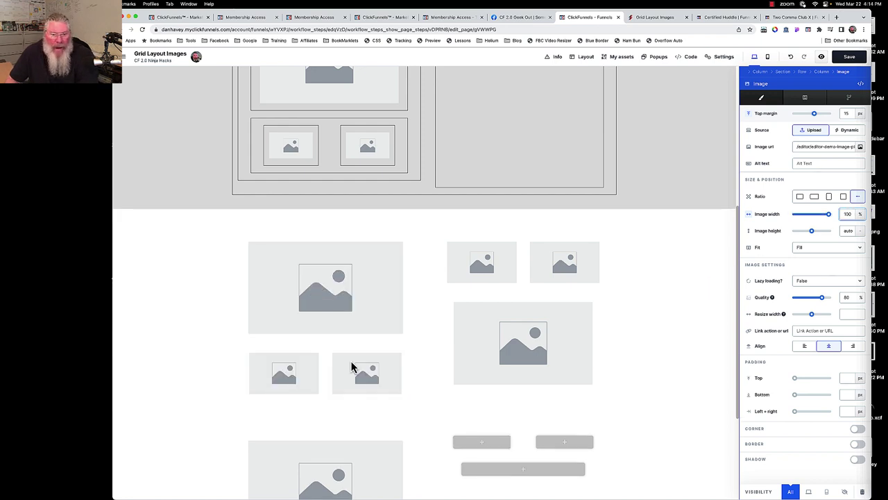
pyautogui.press('Escape')
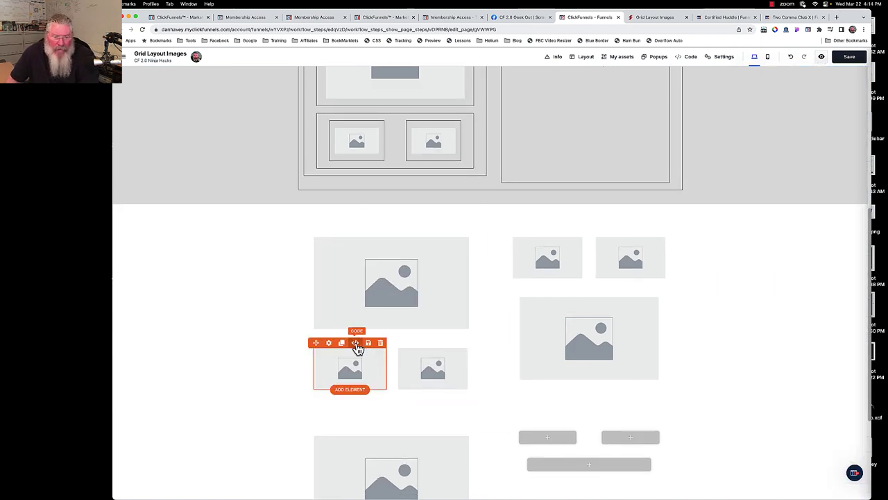
# Step: Set the width of the first small image below that large left image to 100%
pyautogui.click(329, 343)
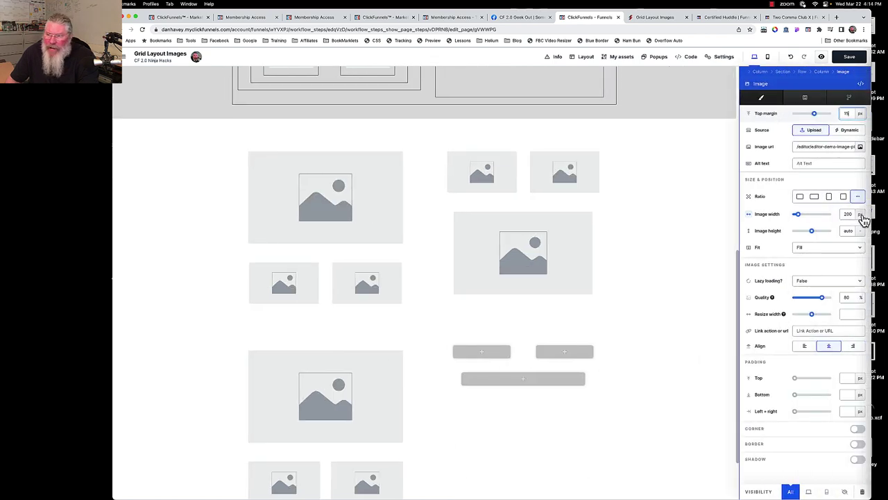
pyautogui.click(860, 215)
pyautogui.click(862, 220)
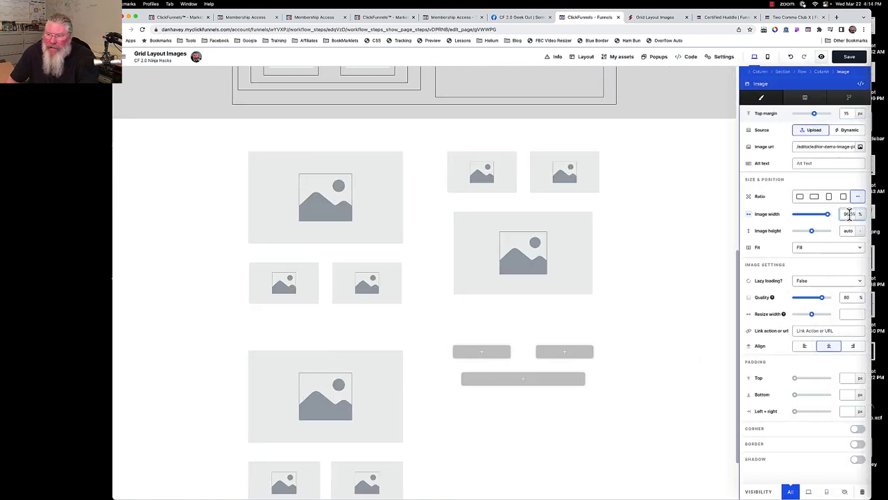
pyautogui.doubleClick(849, 214)
pyautogui.write('100')
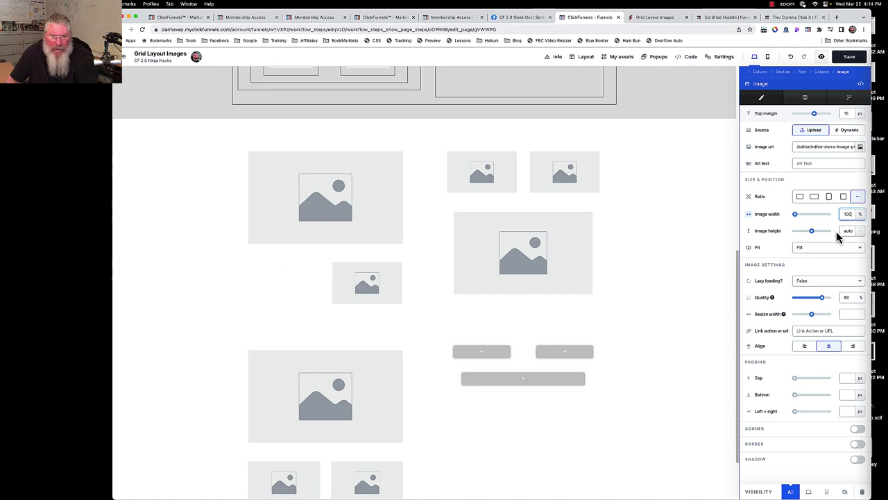
pyautogui.click(386, 291)
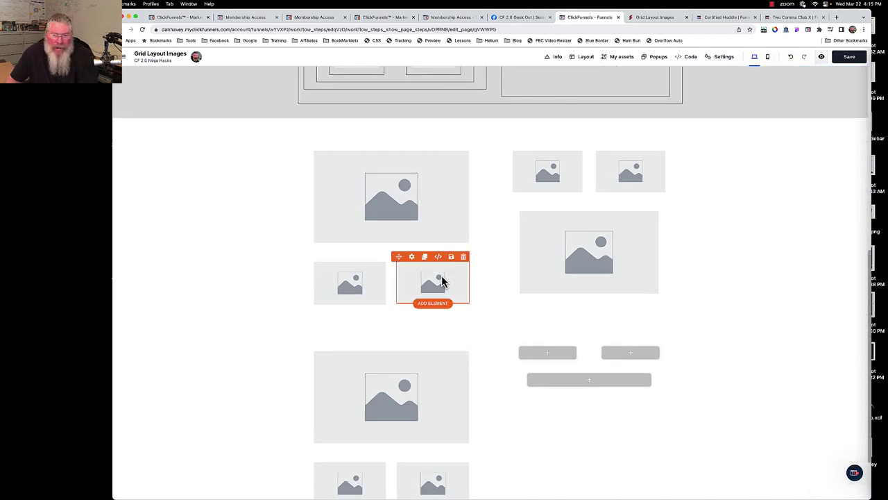
# Step: Set the width of the second small image below the upper nested-section grid's large left image to 100%
pyautogui.click(442, 281)
pyautogui.click(861, 217)
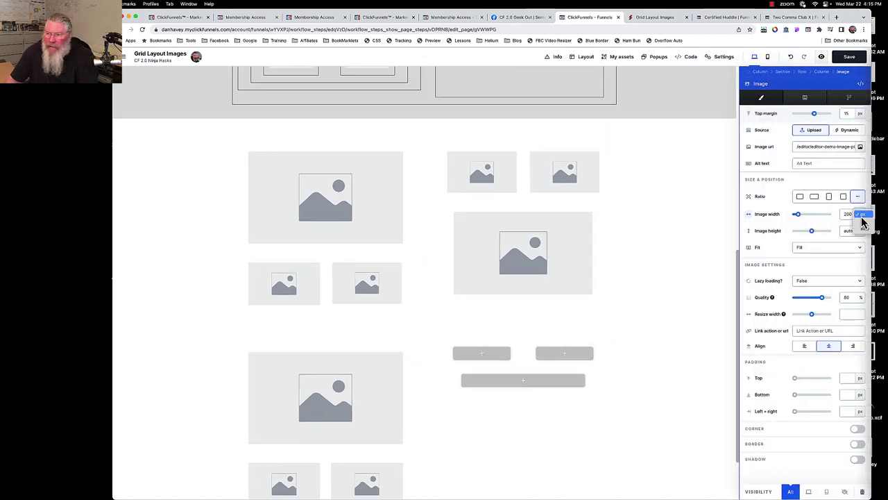
pyautogui.click(863, 223)
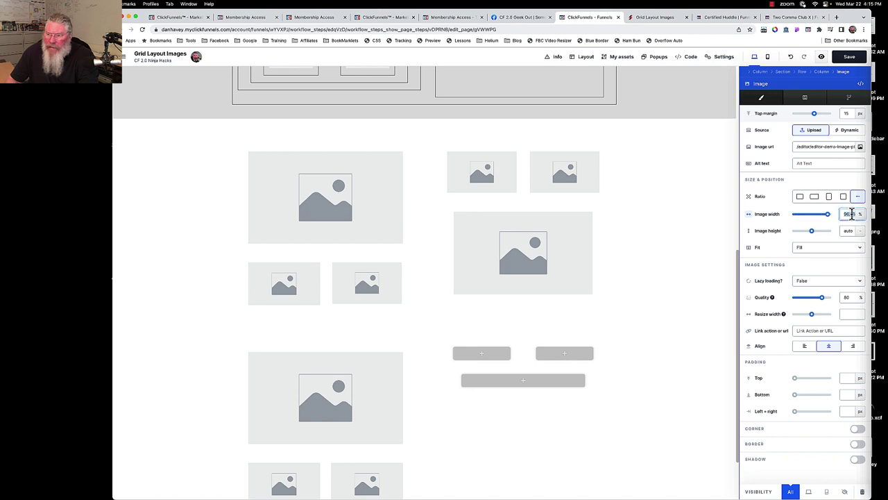
pyautogui.write('100')
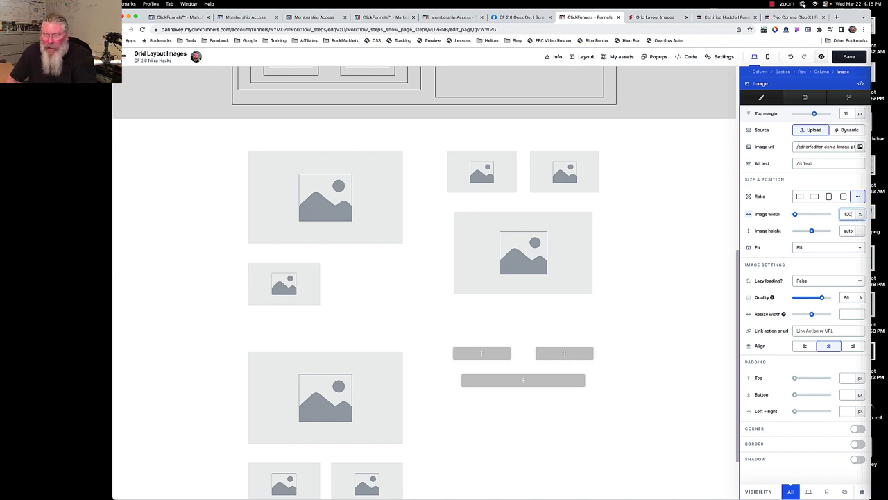
pyautogui.click(684, 253)
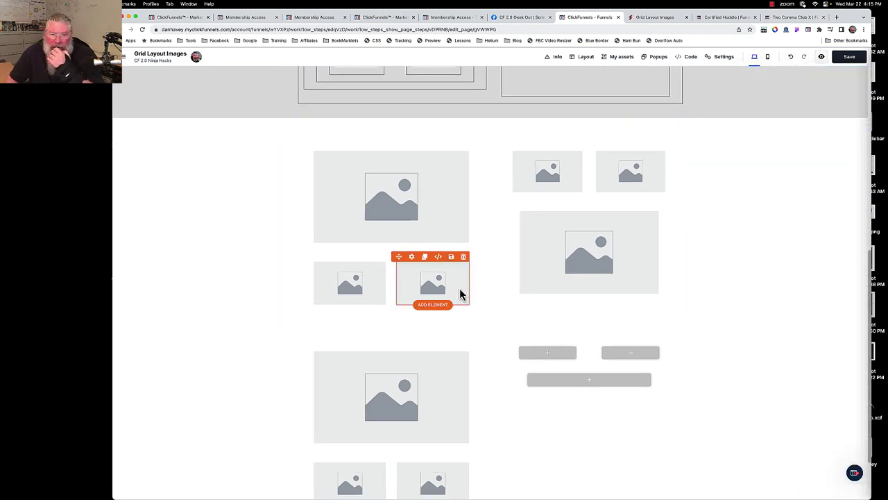
# Step: Clone that 100% wide second small image three times within its column
pyautogui.click(425, 258)
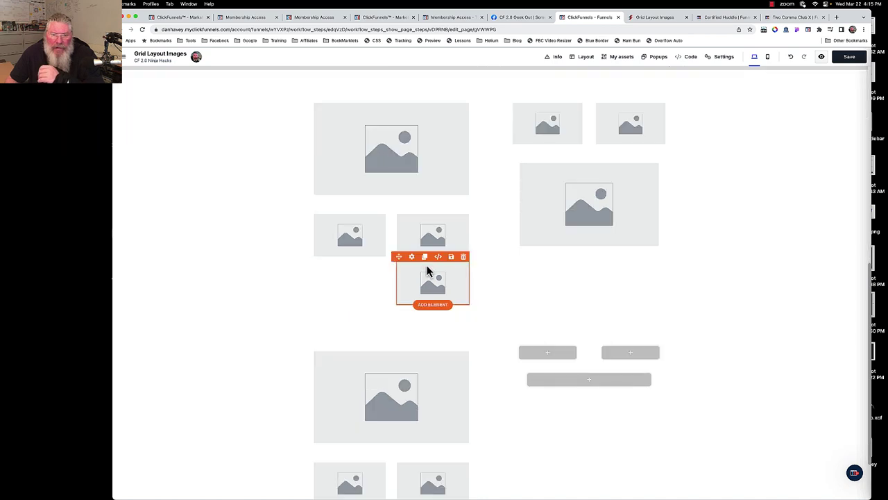
pyautogui.click(425, 258)
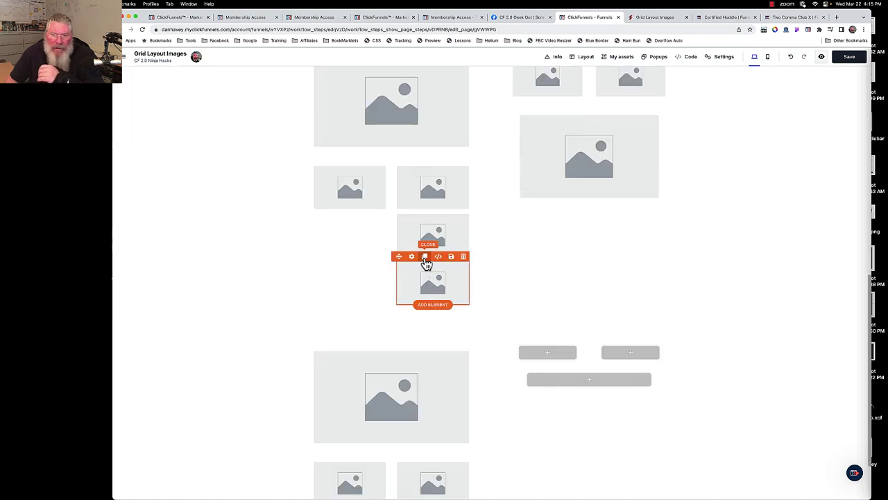
pyautogui.click(425, 258)
pyautogui.scroll(3, 638, 198)
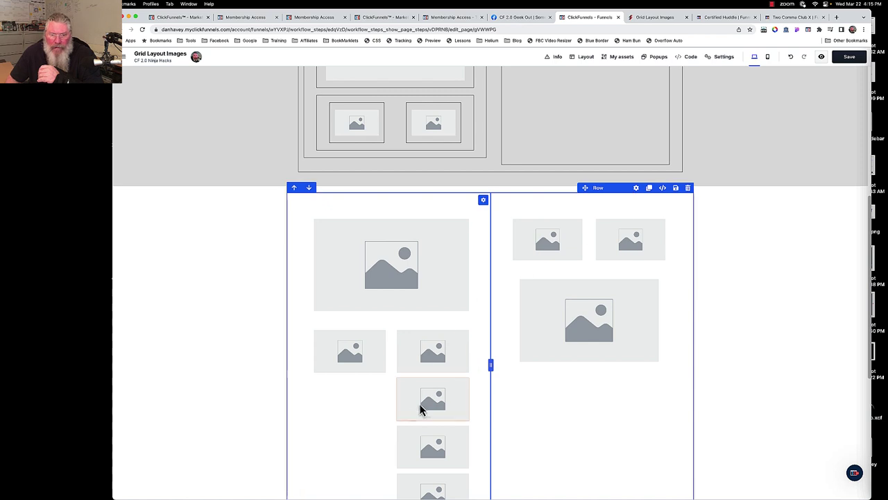
# Step: Replace the right section's two small images and its large image with the three clones, deleting the originals, and save the page
pyautogui.moveTo(423, 406); pyautogui.dragTo(555, 258)
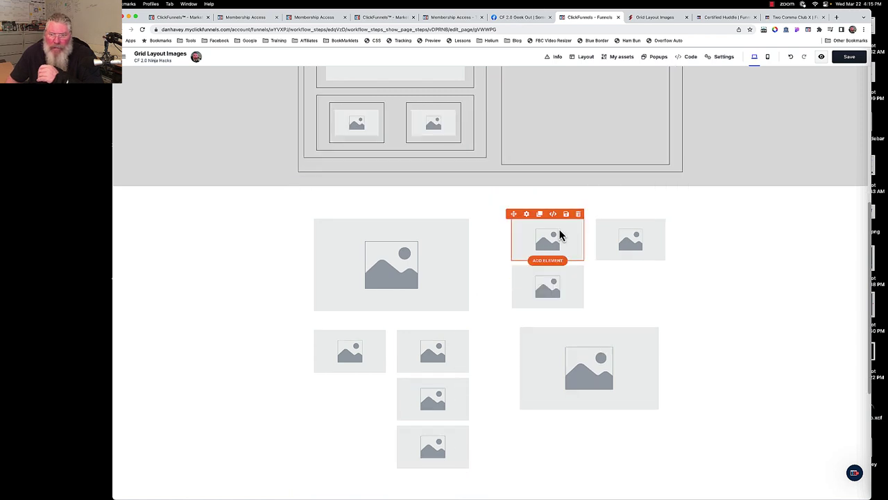
pyautogui.click(579, 215)
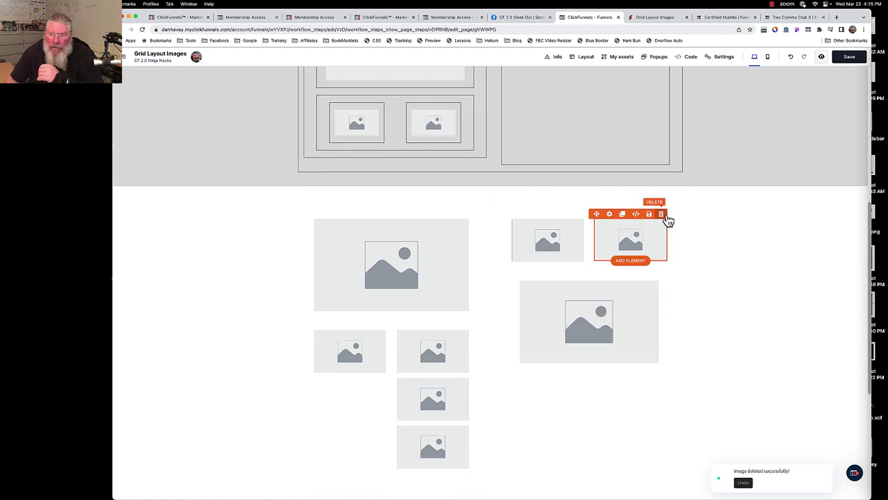
pyautogui.click(662, 215)
pyautogui.moveTo(460, 393); pyautogui.dragTo(630, 233)
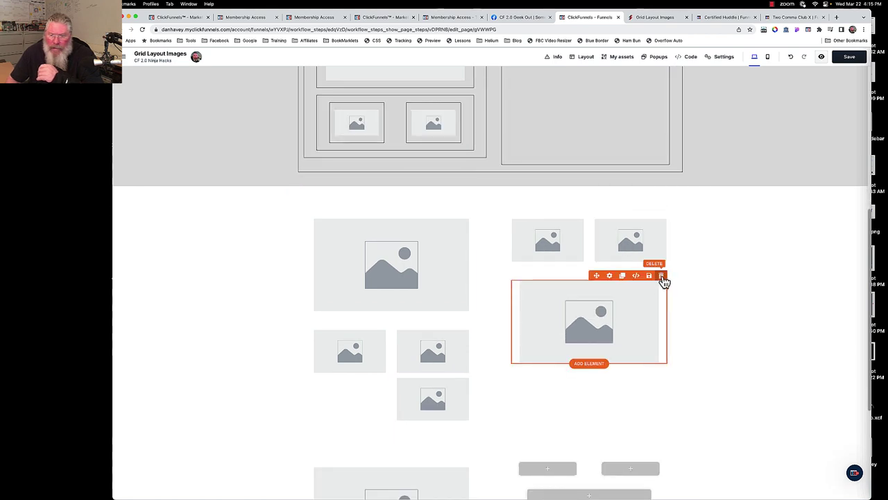
pyautogui.click(663, 275)
pyautogui.moveTo(469, 380); pyautogui.dragTo(578, 294)
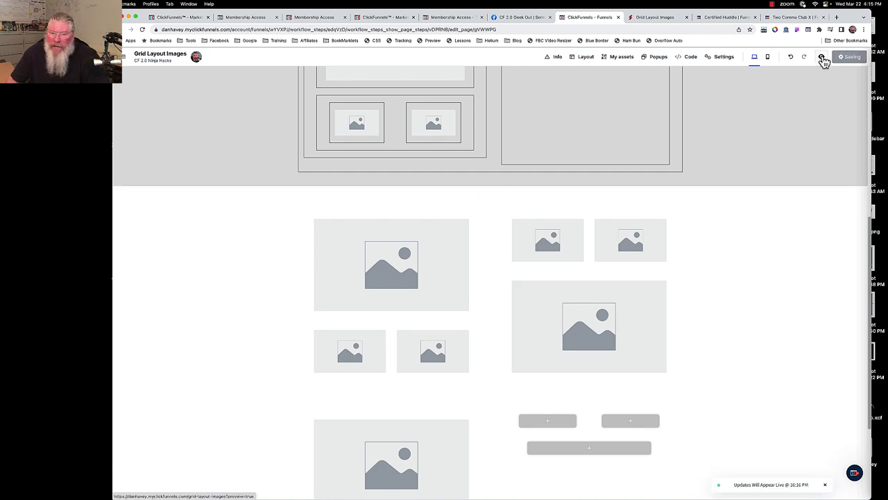
# Step: Open the page preview and check how the nested-section image grid displays at desktop width and narrow mobile width
pyautogui.click(822, 58)
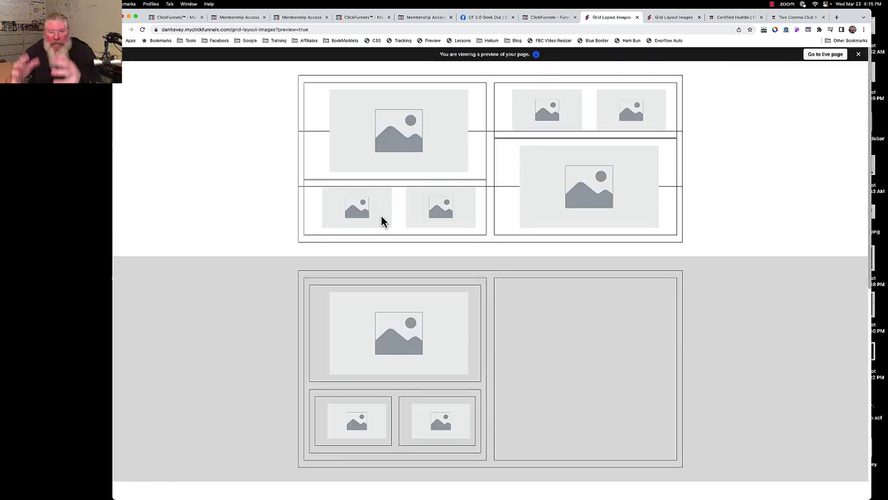
pyautogui.scroll(-5, 274, 297)
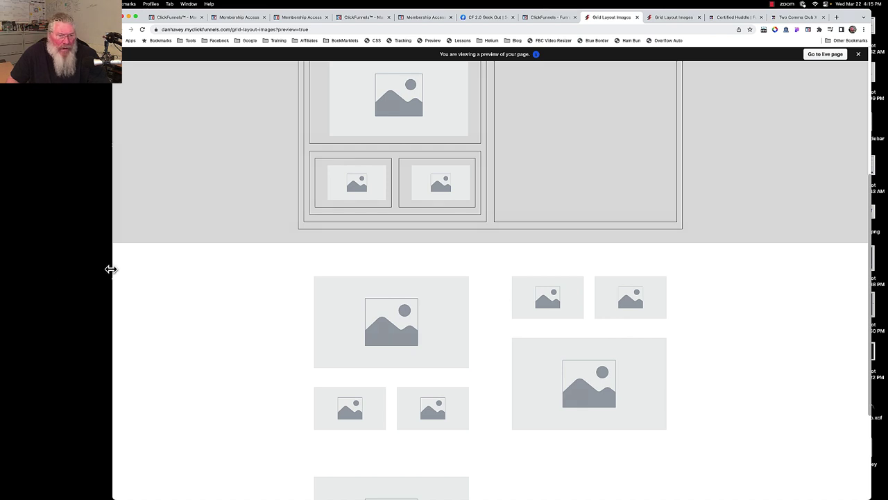
pyautogui.moveTo(111, 269); pyautogui.dragTo(613, 240)
pyautogui.scroll(-15, 676, 253)
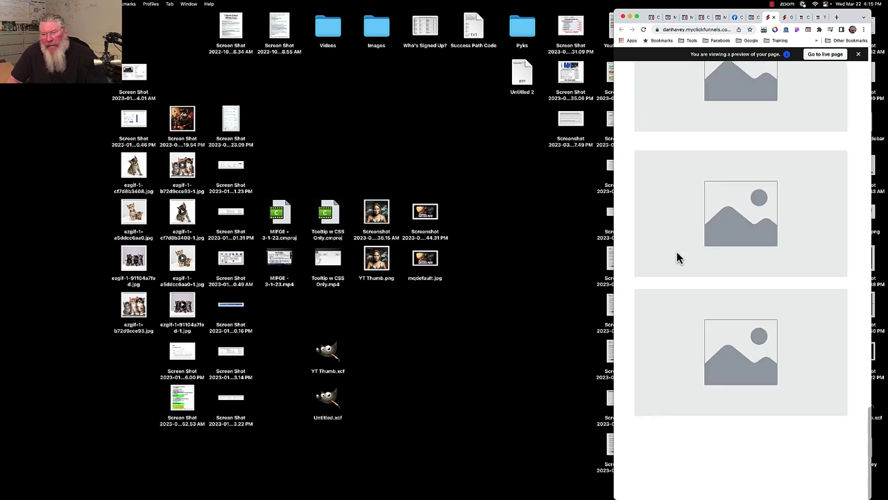
pyautogui.scroll(1, 677, 253)
pyautogui.scroll(2, 676, 257)
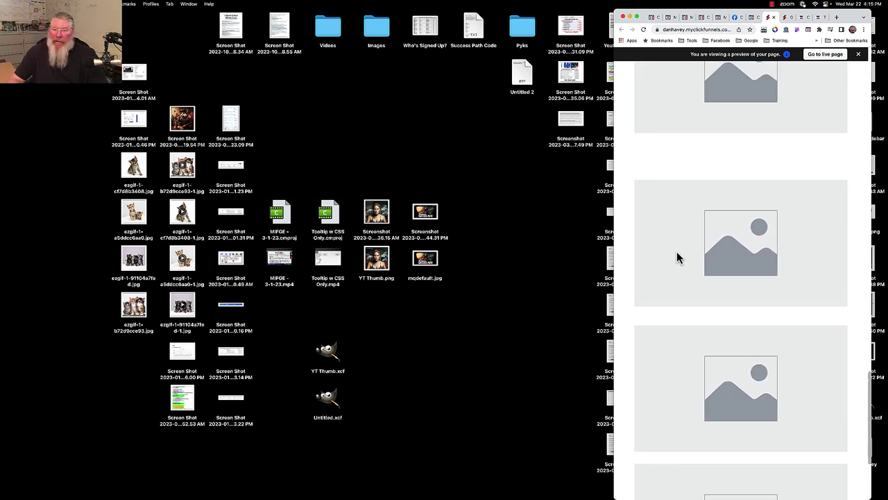
pyautogui.scroll(-3, 676, 256)
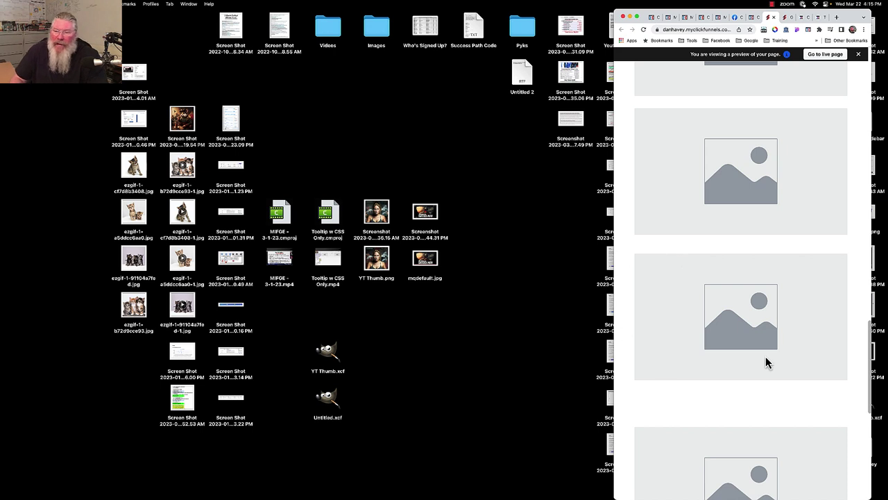
pyautogui.scroll(-1, 712, 323)
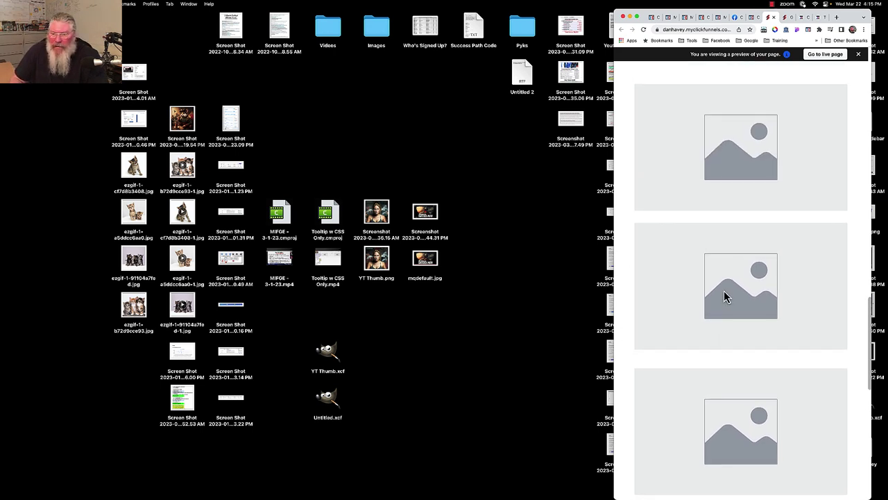
pyautogui.scroll(1, 683, 324)
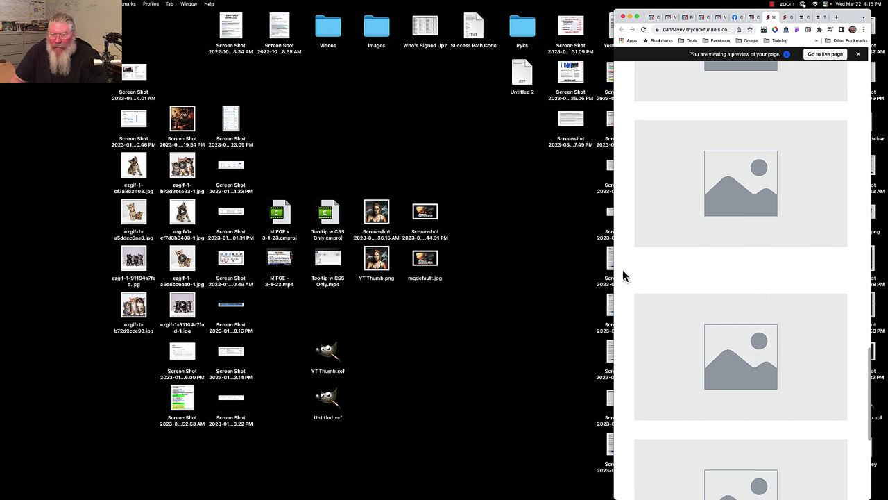
pyautogui.moveTo(610, 274); pyautogui.dragTo(90, 274)
pyautogui.scroll(-5, 497, 390)
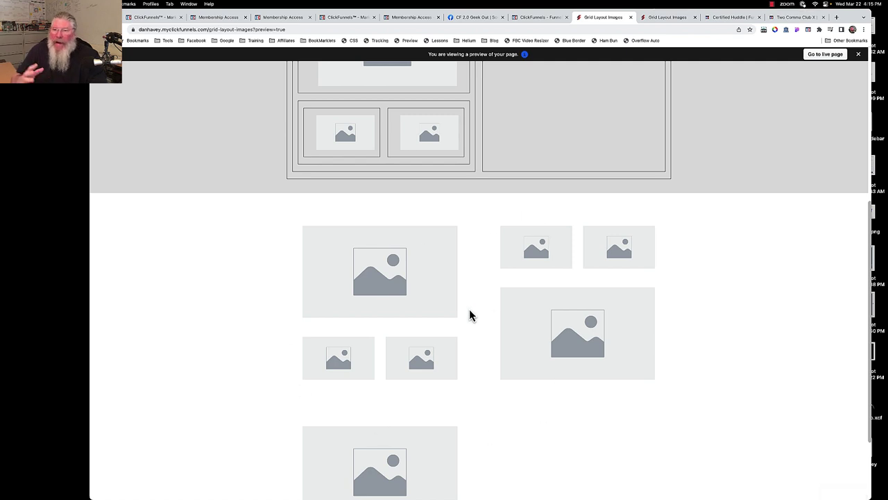
pyautogui.scroll(1, 453, 324)
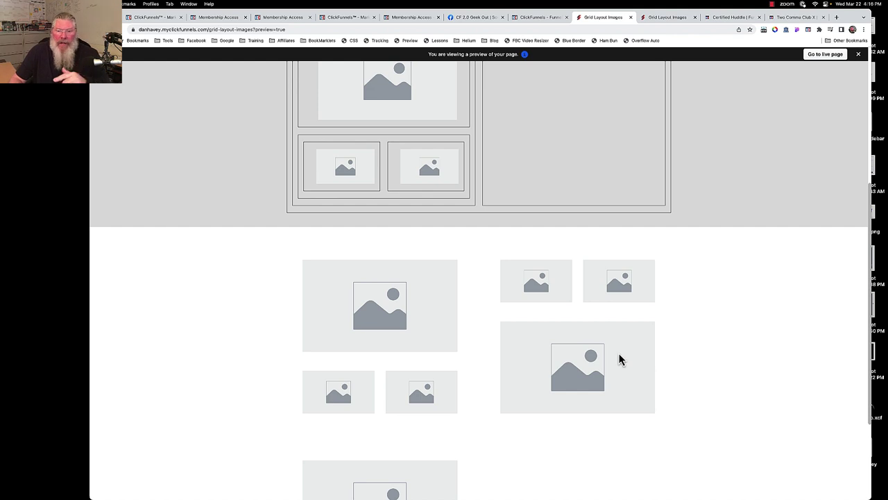
# Step: Return to the page editor and compare the grids' image stacking in the mobile view with the desktop view
pyautogui.click(552, 19)
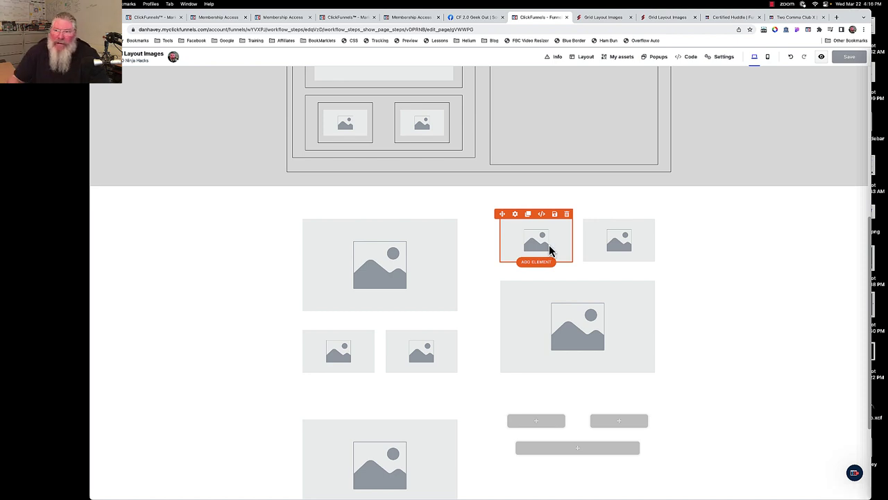
pyautogui.click(768, 57)
pyautogui.scroll(-10, 530, 234)
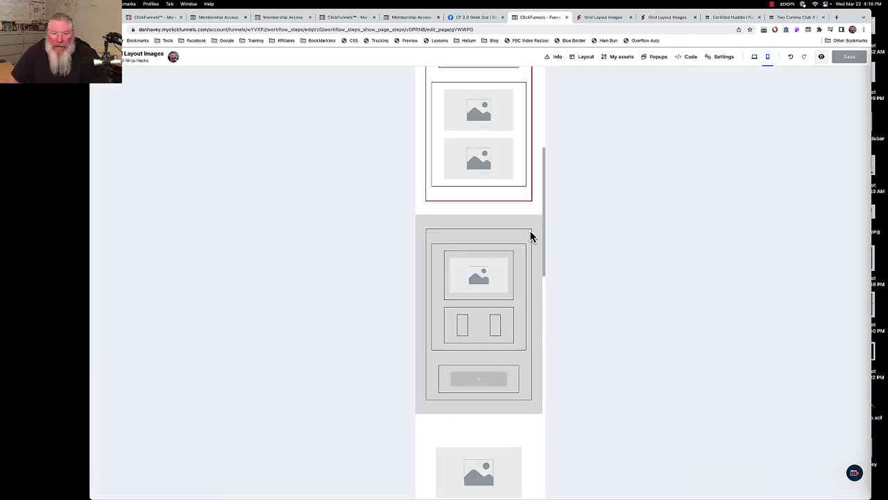
pyautogui.scroll(-5, 468, 256)
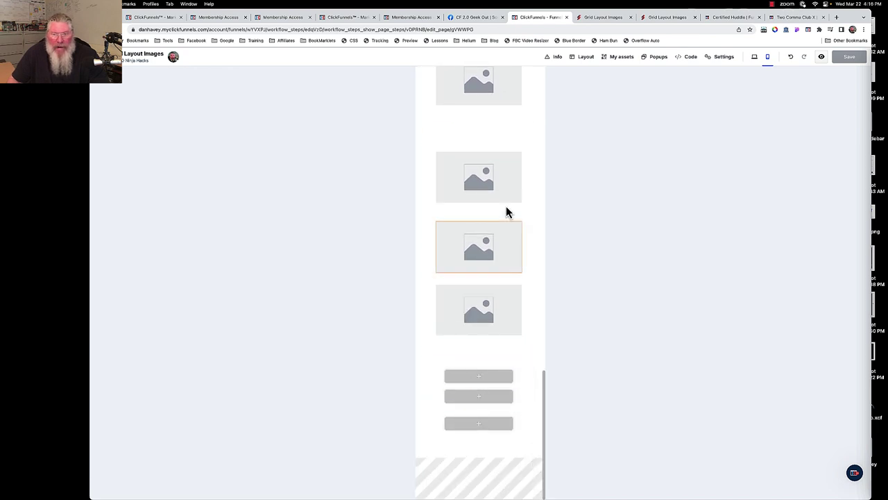
pyautogui.scroll(10, 505, 201)
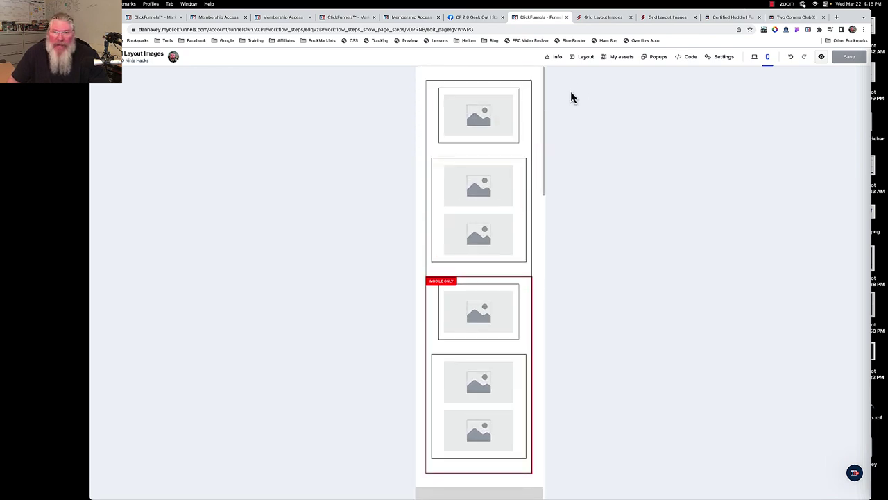
pyautogui.click(755, 58)
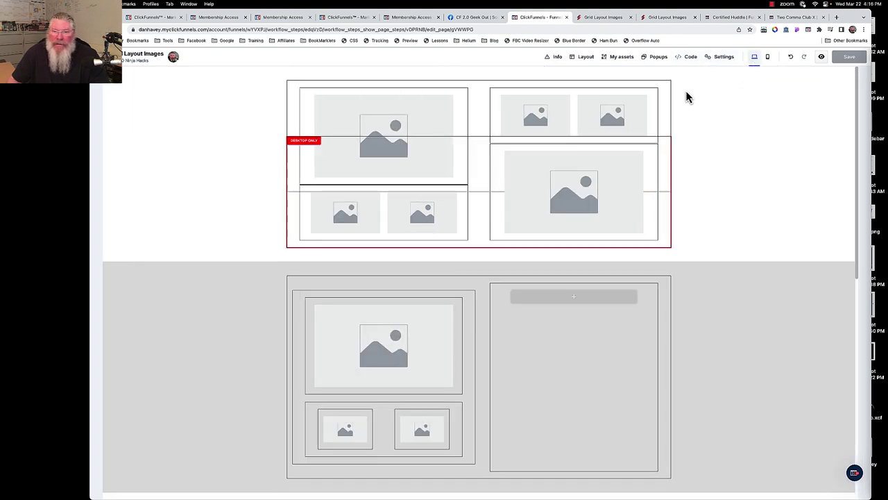